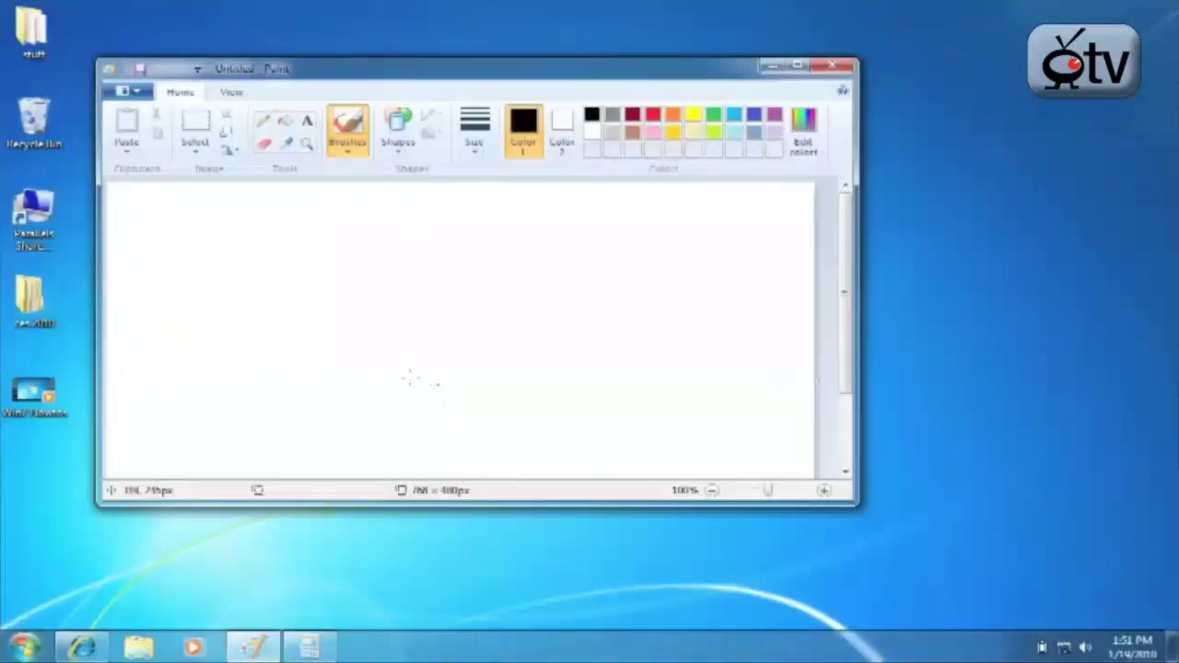
- Search 'regedit' from the Start menu and launch Registry Editor
left_click(23, 644)
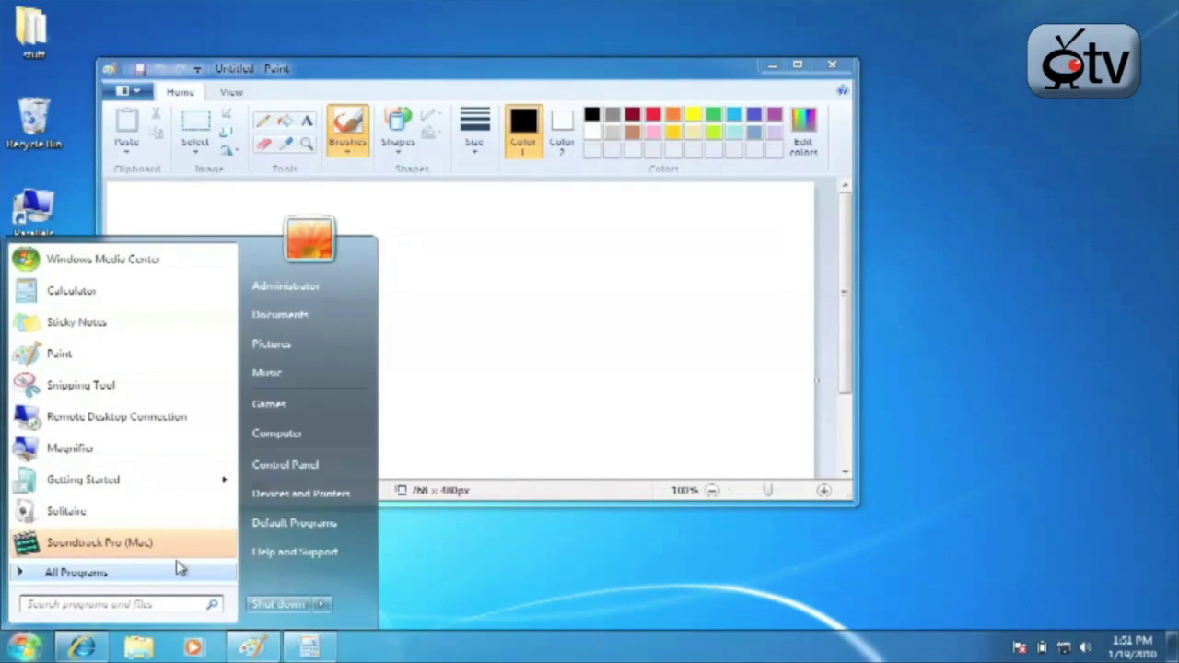
type("regedit")
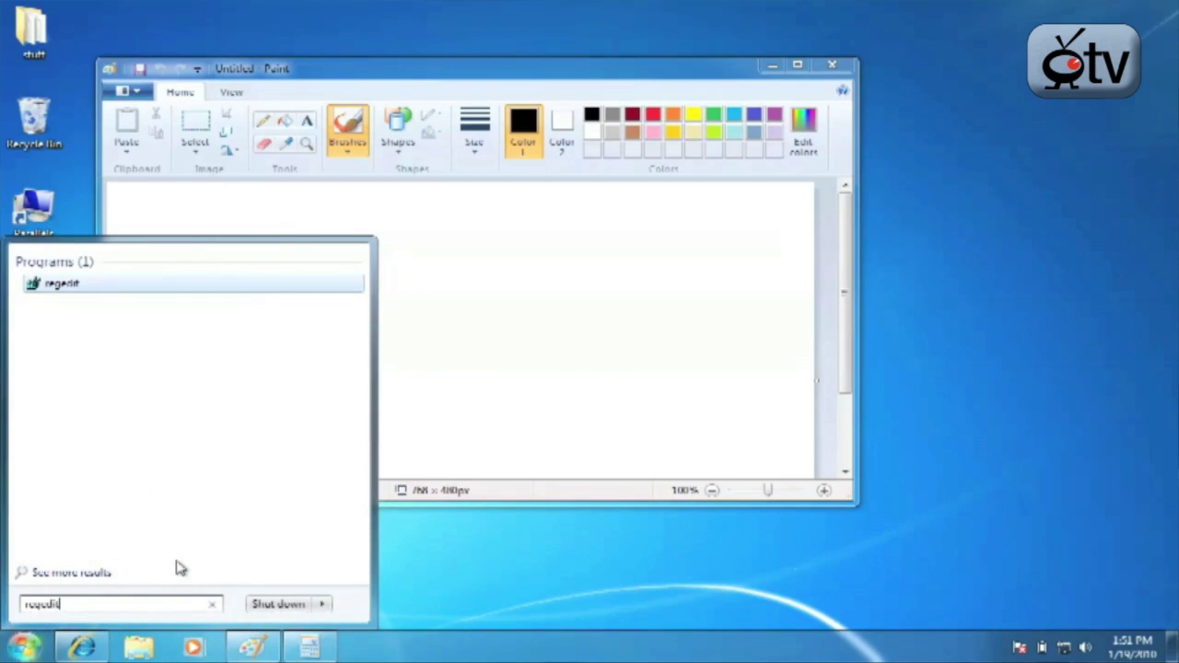
key("Return")
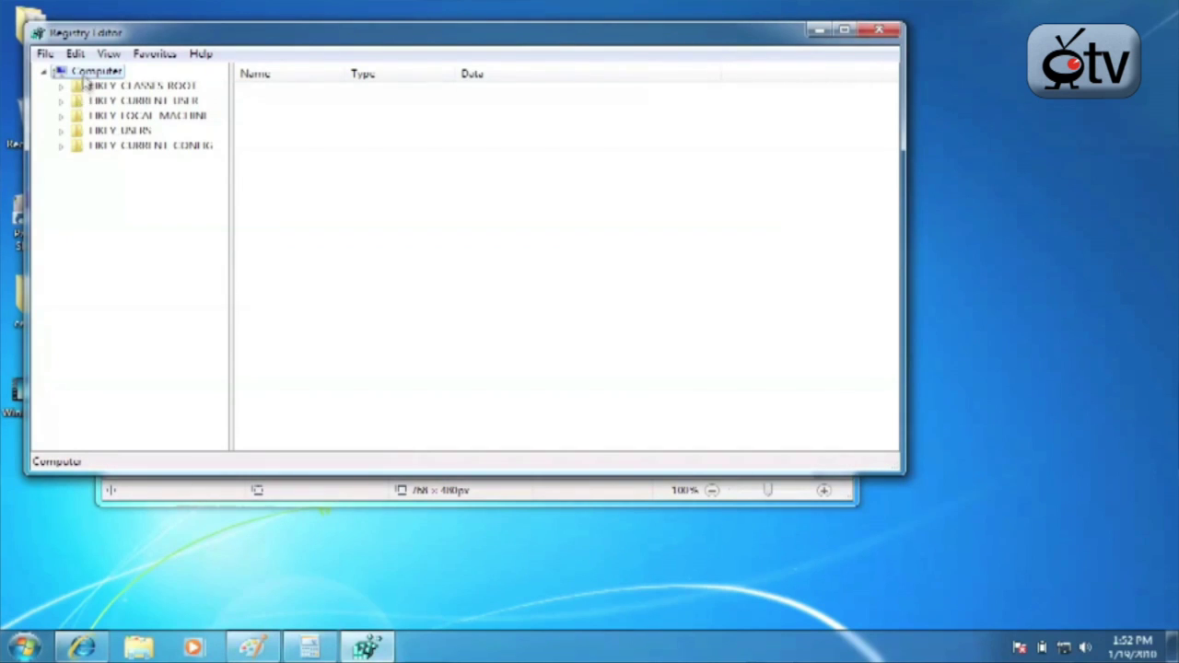
- Navigate the key tree to HKEY_CURRENT_USER\Software\Policies\Microsoft\Windows
left_click(63, 101)
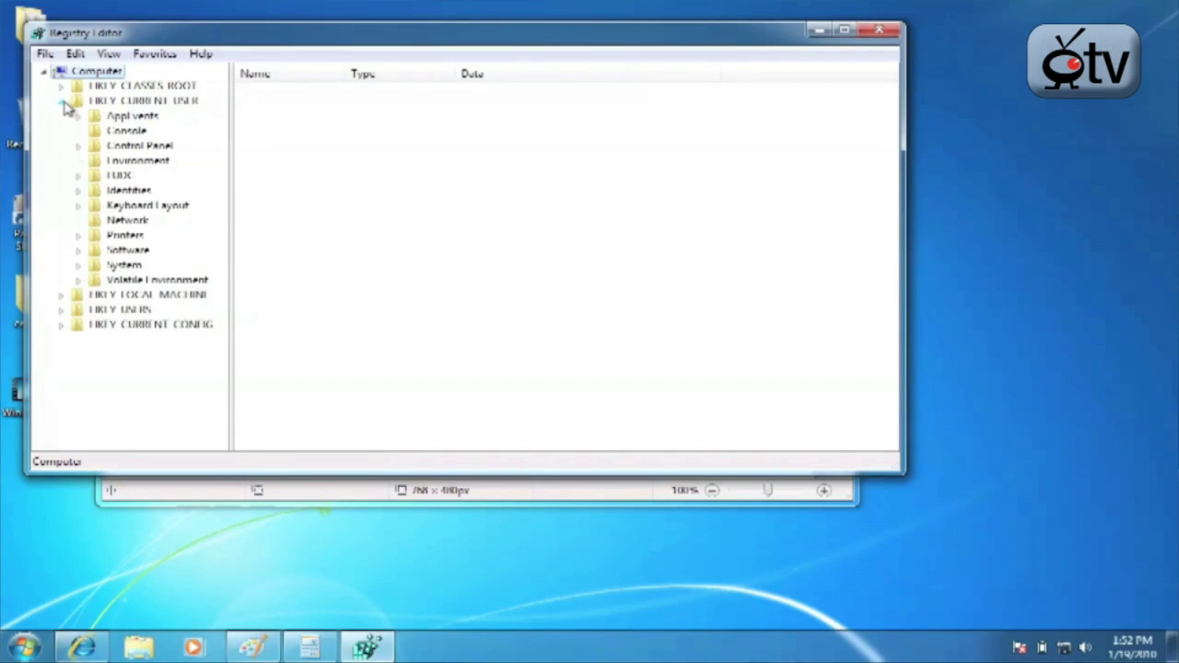
left_click(78, 251)
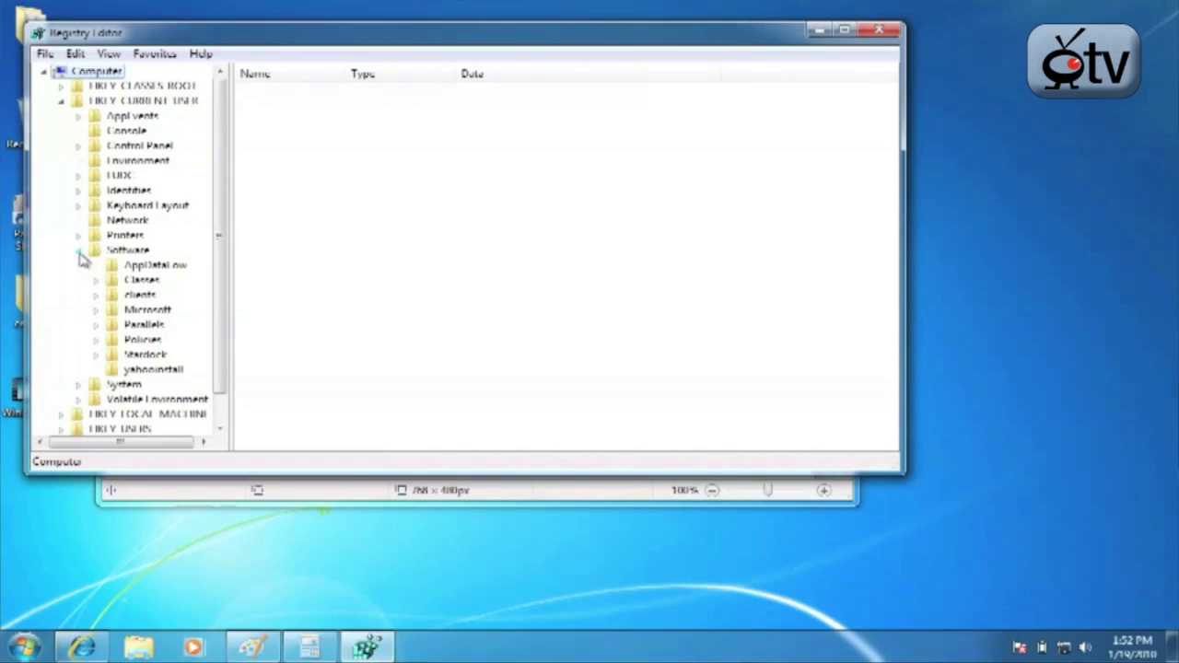
left_click(96, 340)
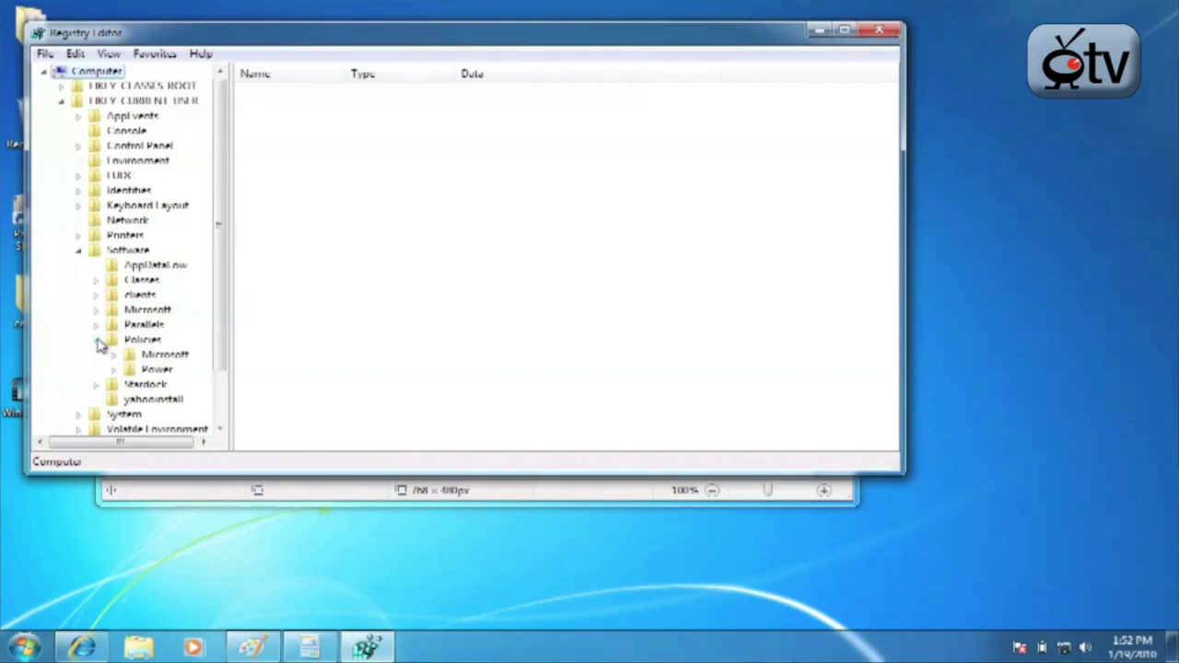
left_click(114, 357)
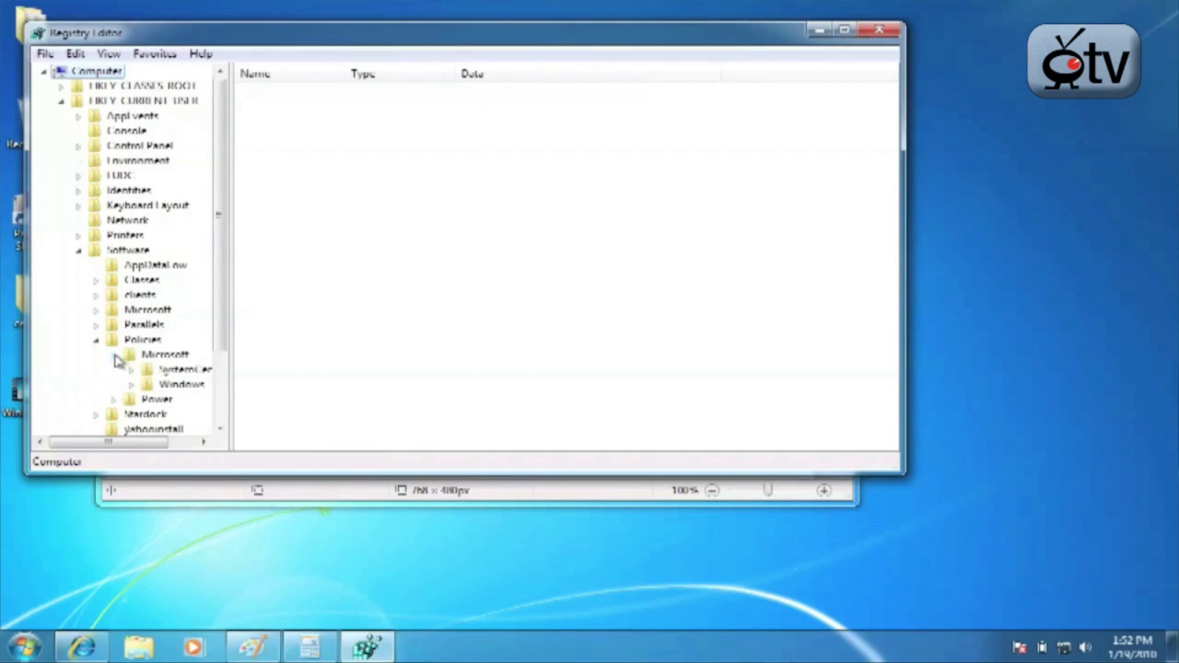
left_click(154, 385)
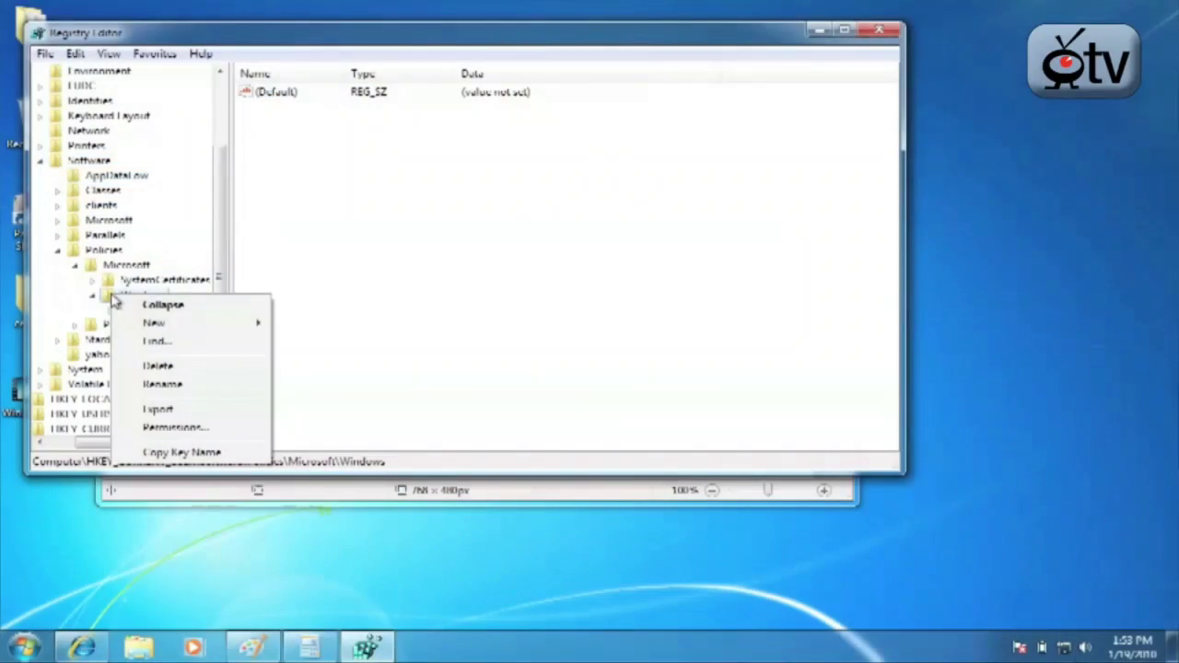
- Create a new DWORD (32-bit) value in the Windows key named NoWindowMinimizingShortcuts
mouse_move(172, 330)
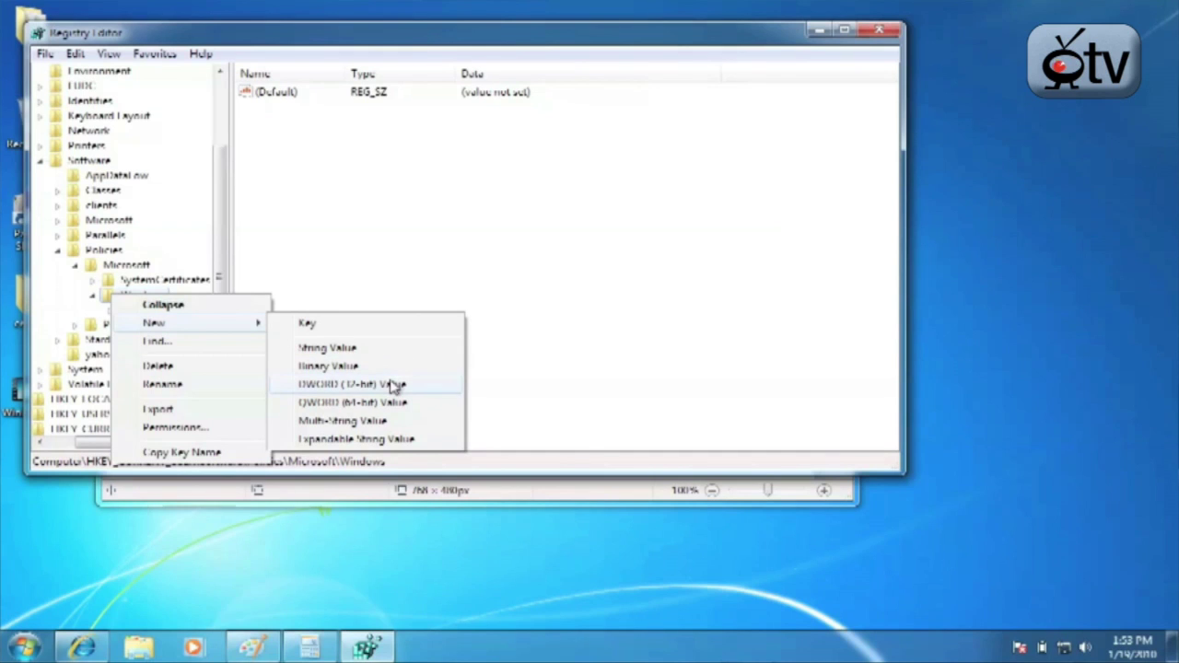
left_click(393, 385)
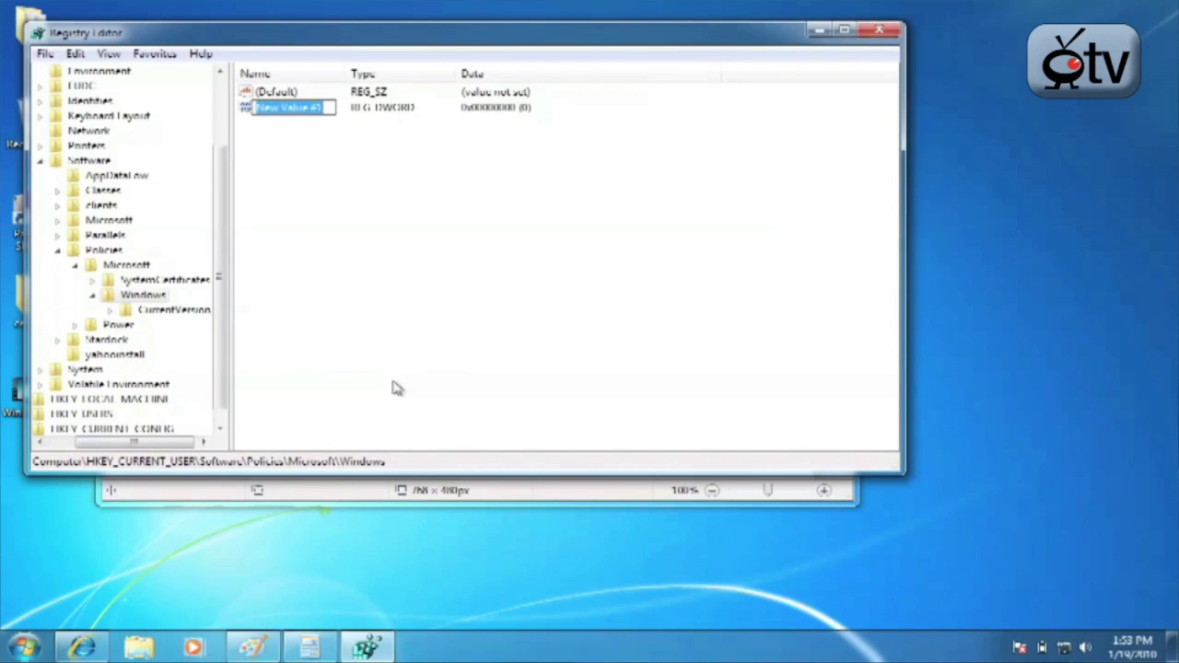
type("NoWindo")
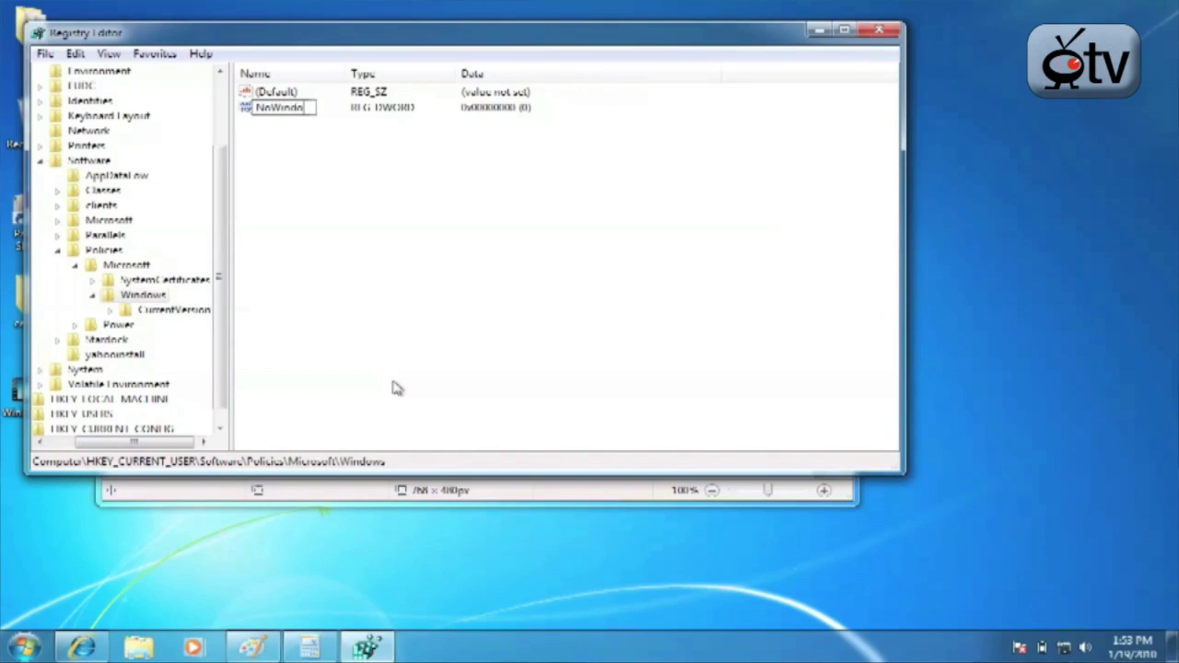
type("wMinimizin")
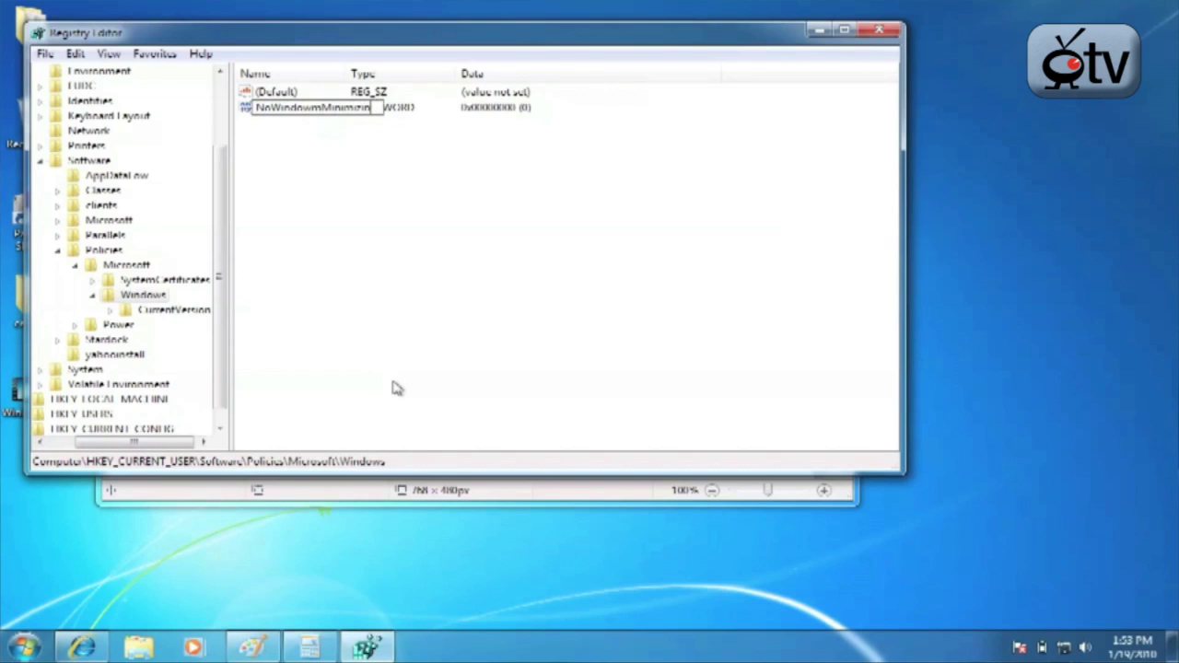
type("gShortcuts")
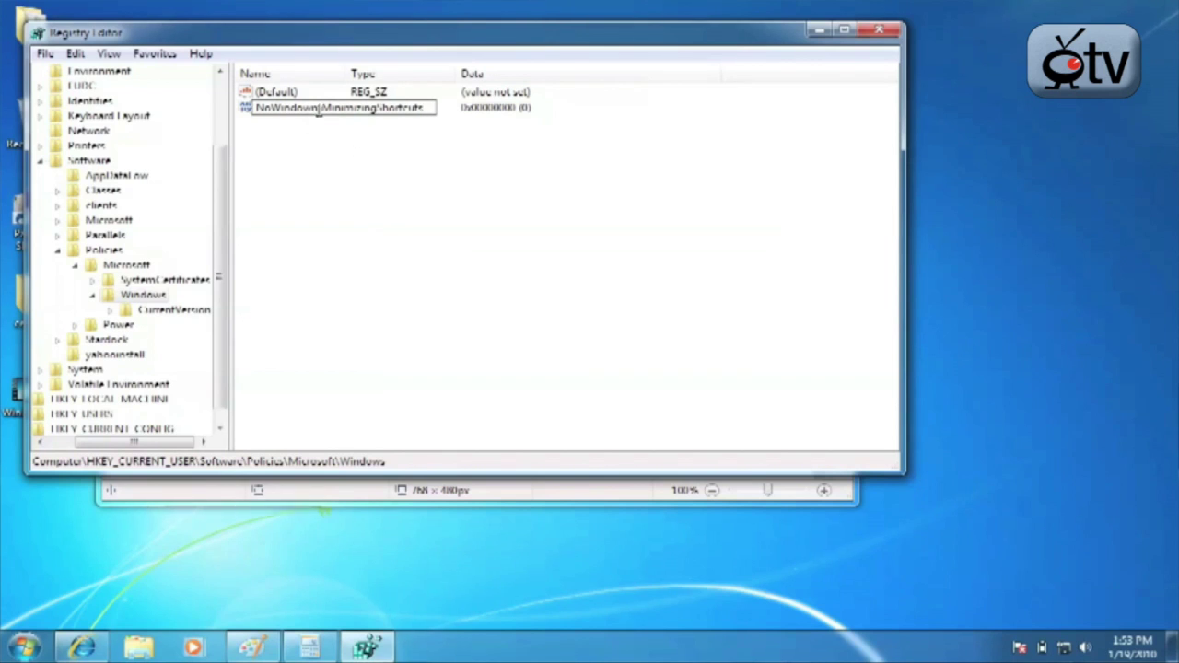
key("BackSpace")
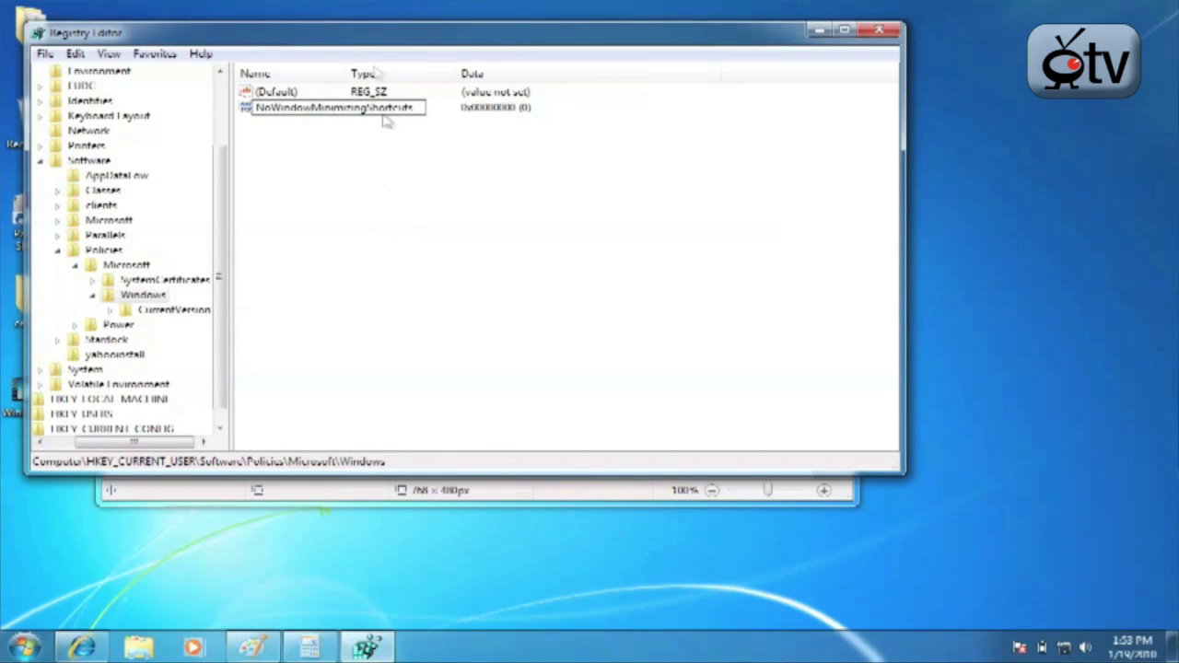
key("Return")
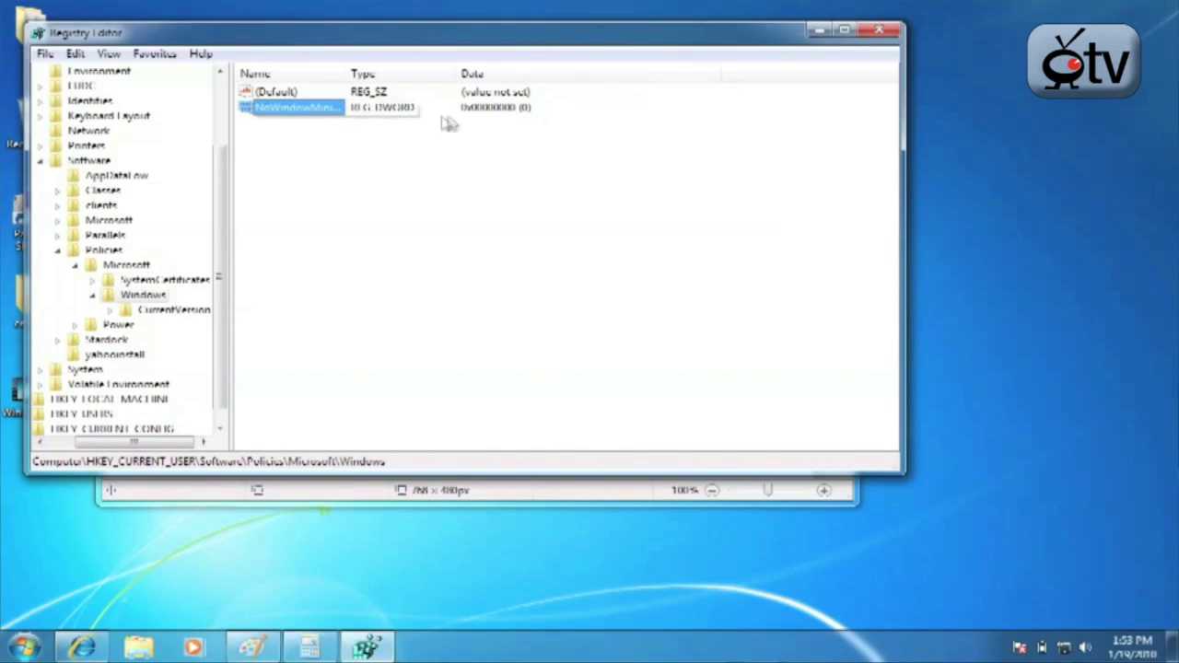
- Select the NoWindowMinimizingShortcuts value, dismissing the unwanted context menus
left_click(481, 116)
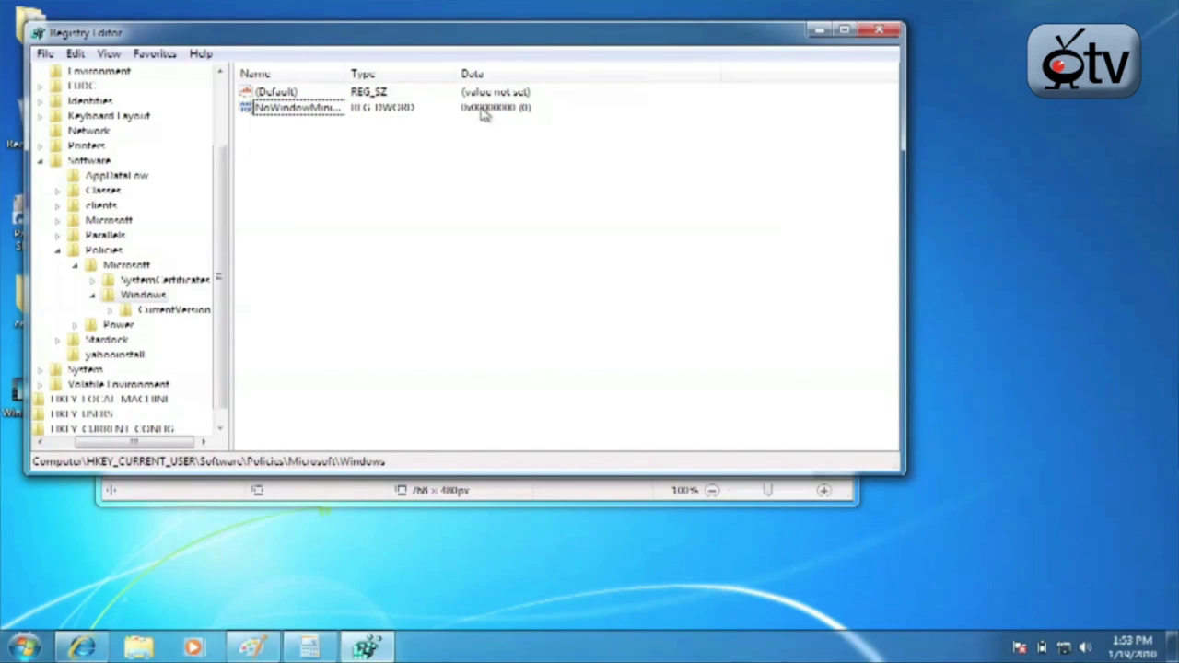
left_click(346, 110)
left_click(402, 111)
left_click(270, 110)
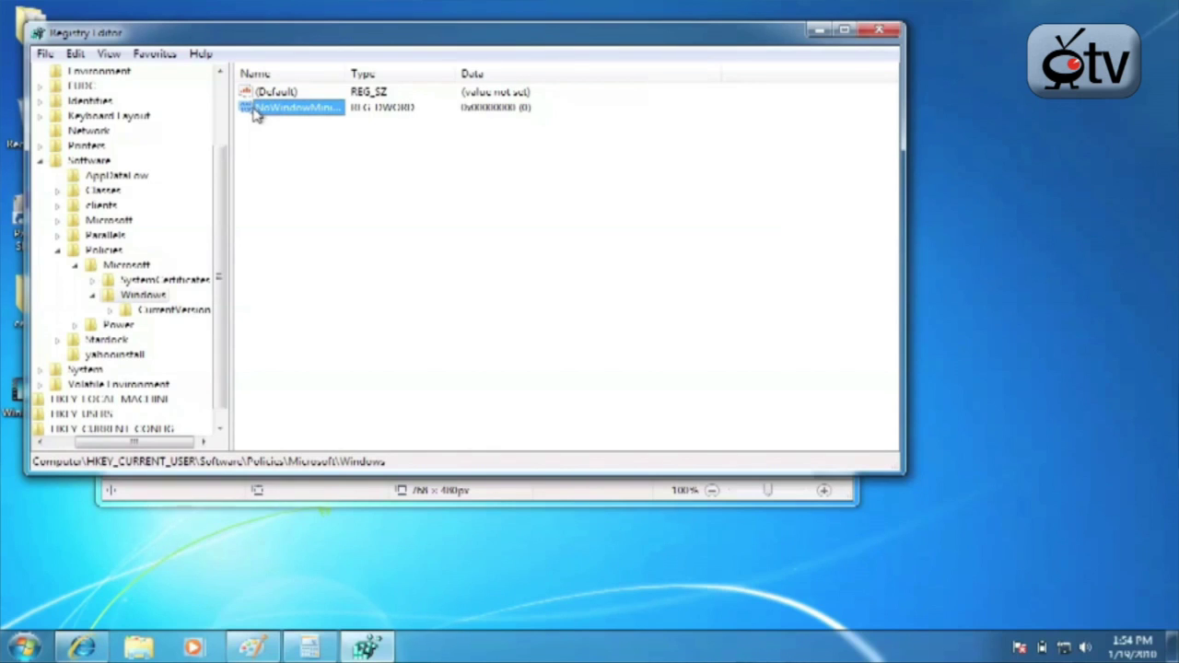
left_click(533, 113)
right_click(524, 110)
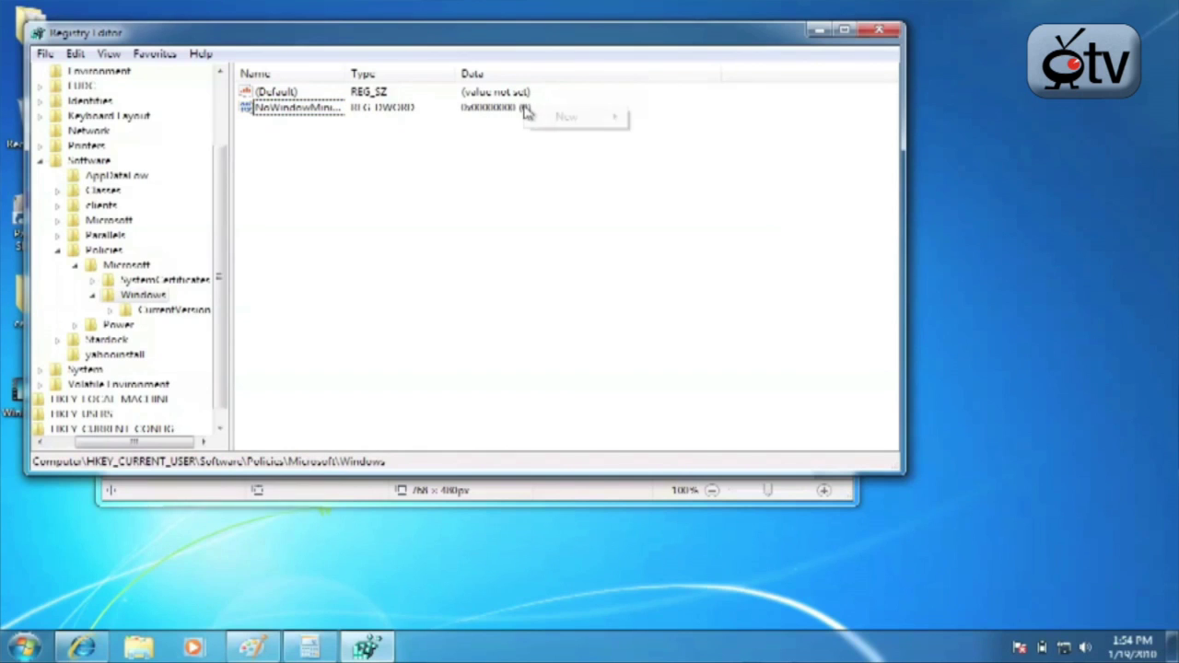
left_click(458, 108)
right_click(504, 115)
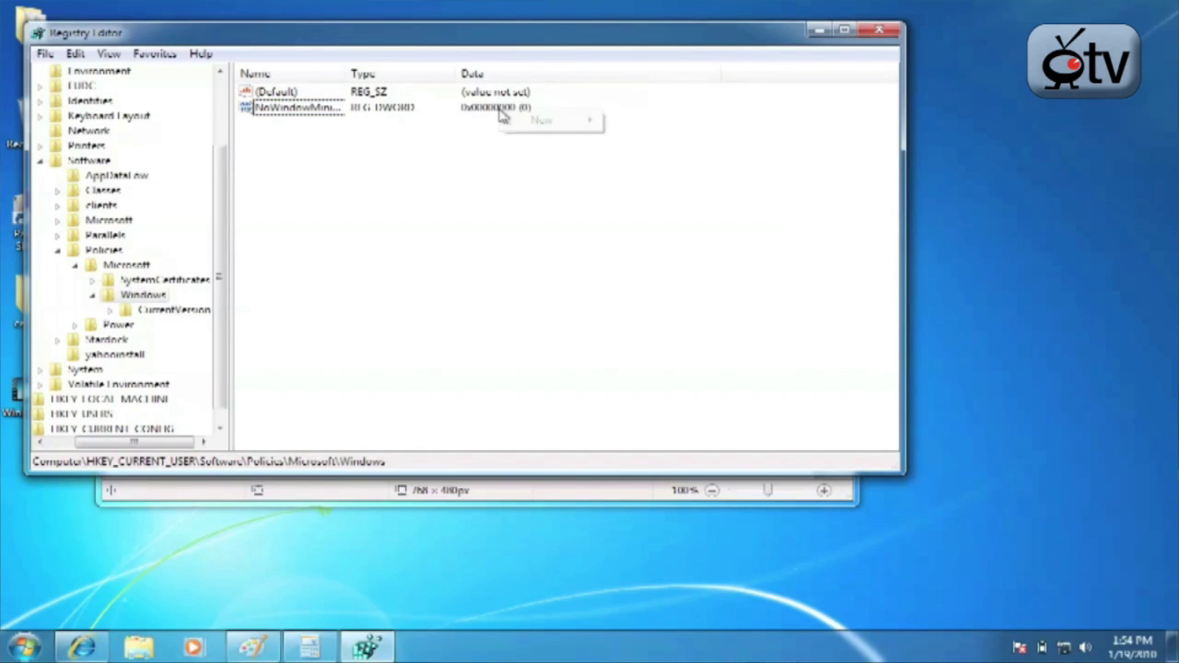
left_click(495, 116)
- Open the NoWindowMinimizingShortcuts value's Modify editor and cancel without changes
left_click(321, 112)
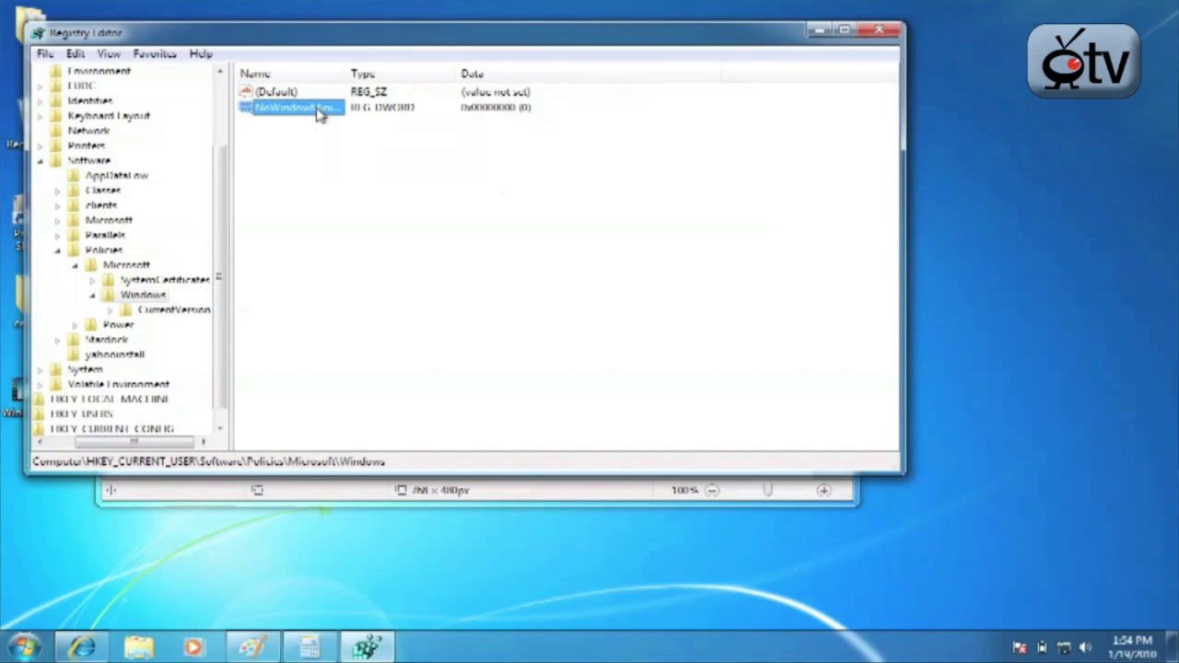
right_click(321, 111)
left_click(358, 122)
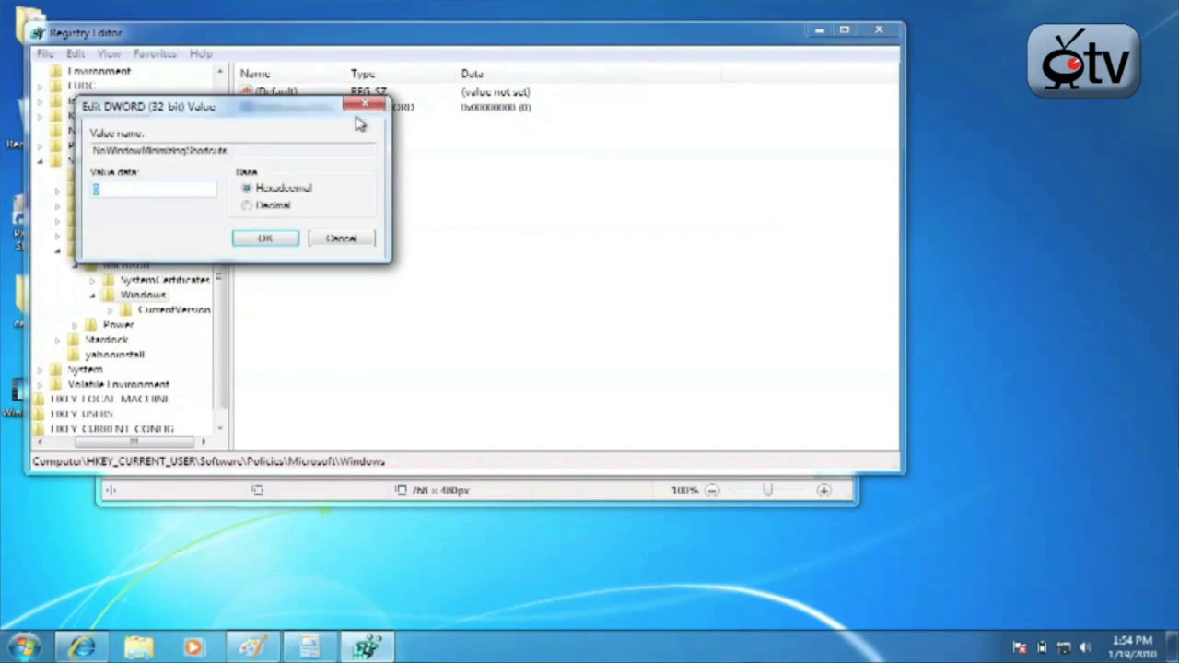
left_click(352, 239)
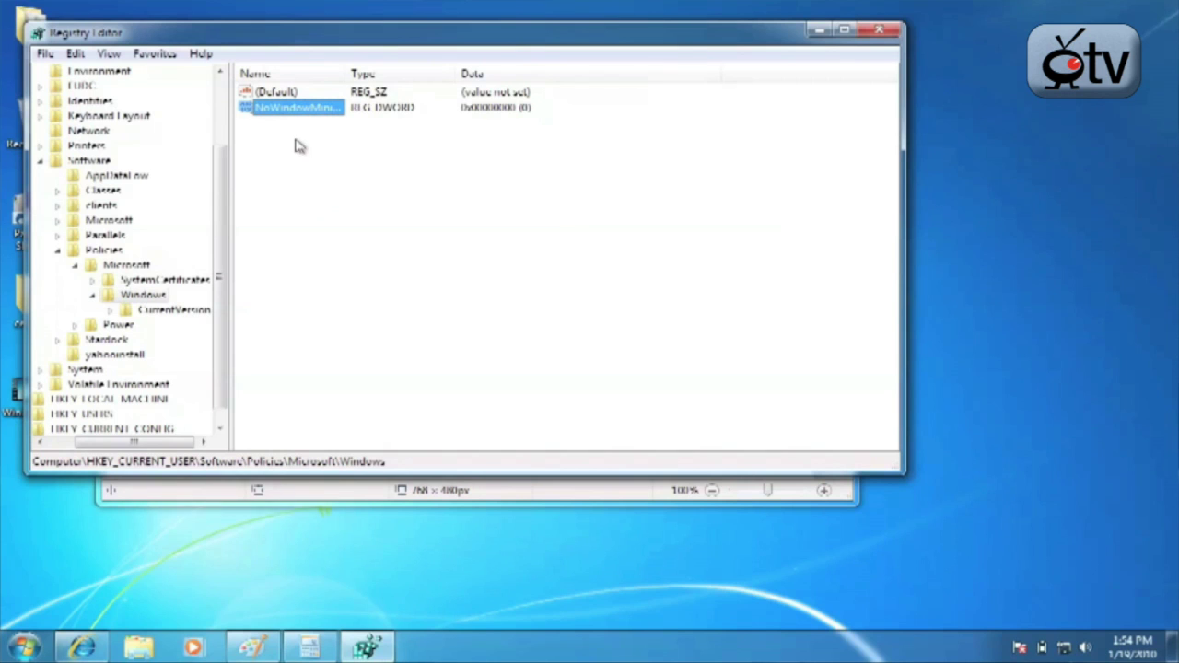
- Delete the NoWindowMinimizingShortcuts value and confirm the deletion
right_click(251, 113)
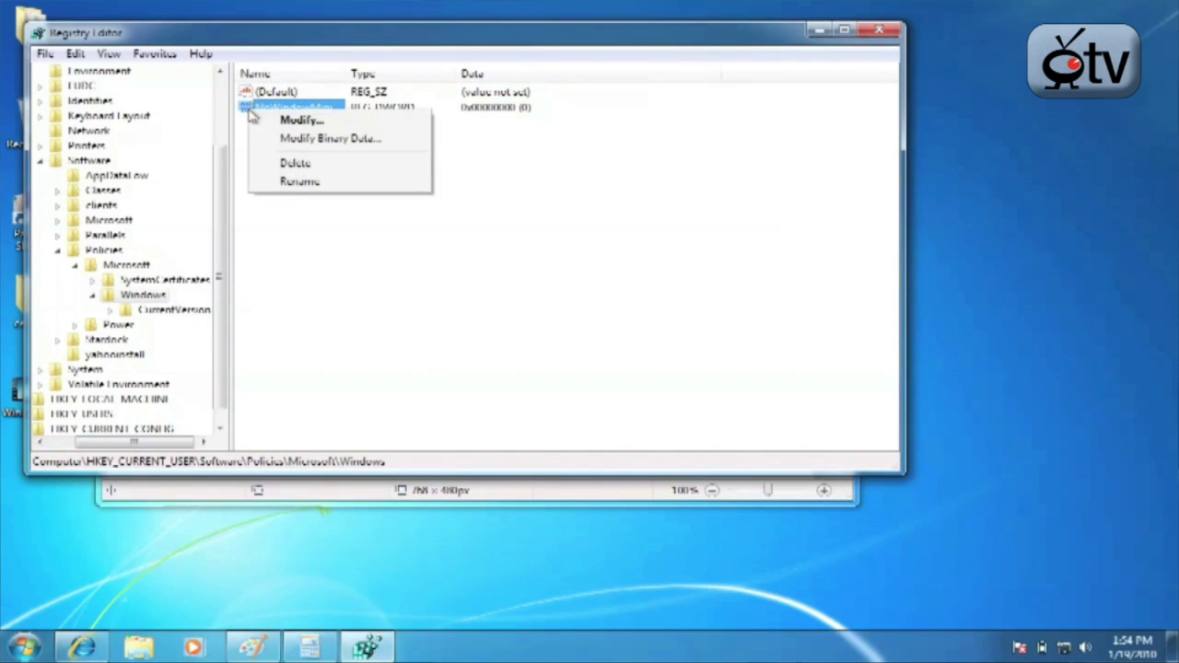
left_click(296, 163)
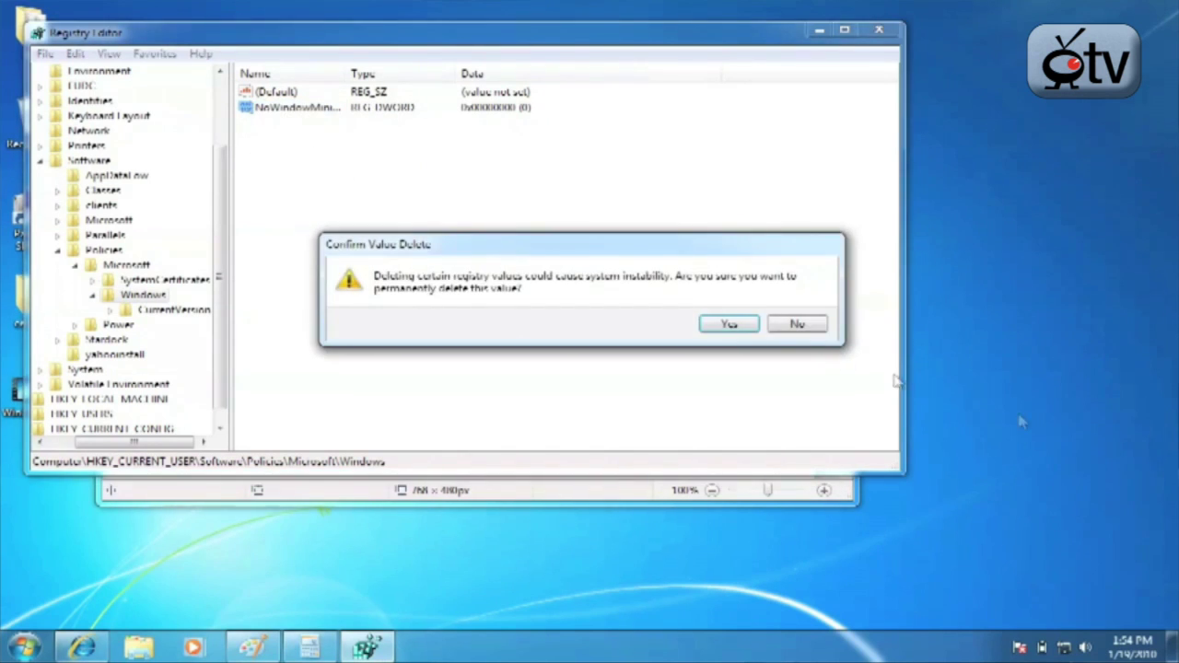
left_click(746, 326)
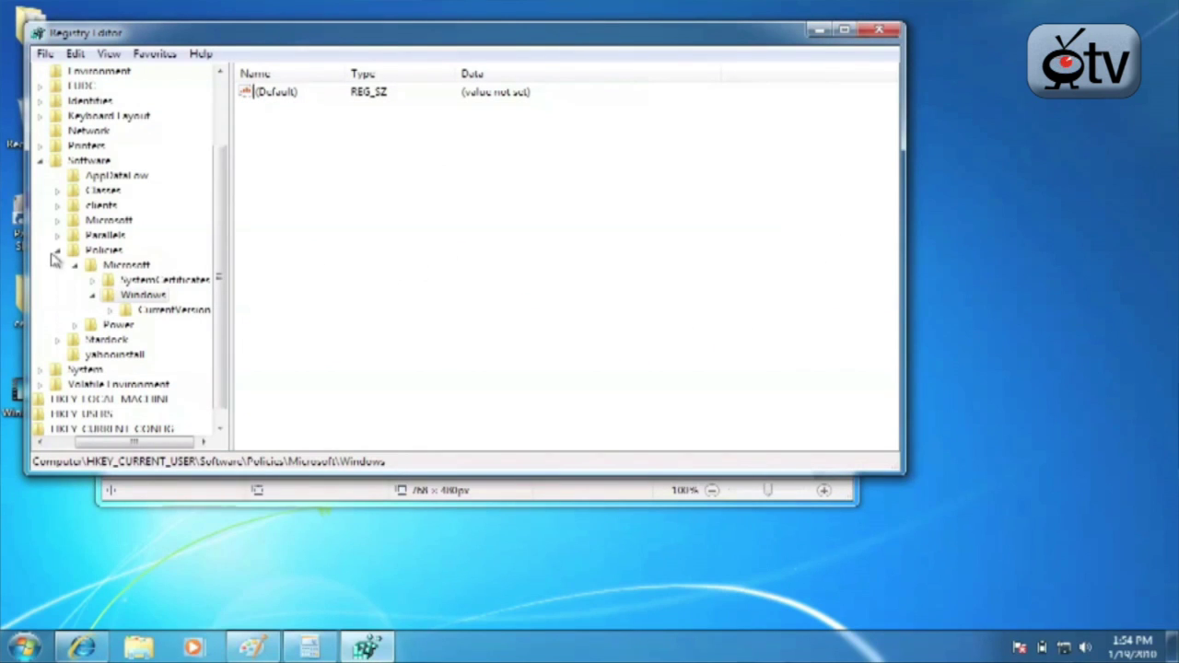
left_click(92, 295)
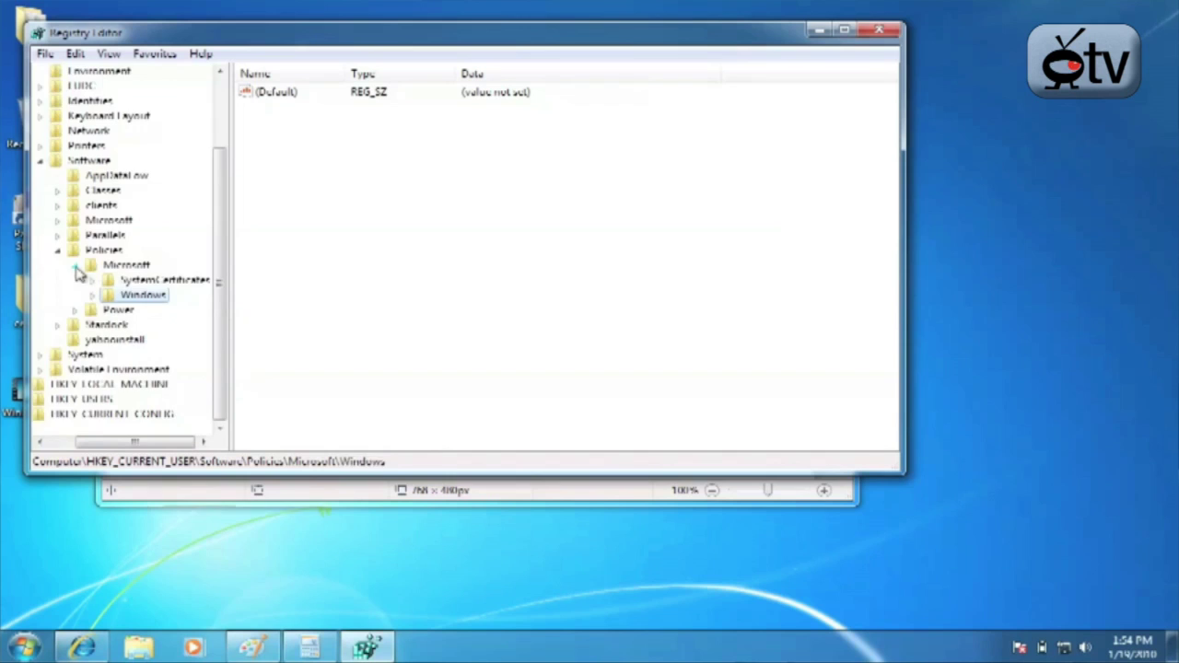
left_click(75, 264)
left_click(93, 279)
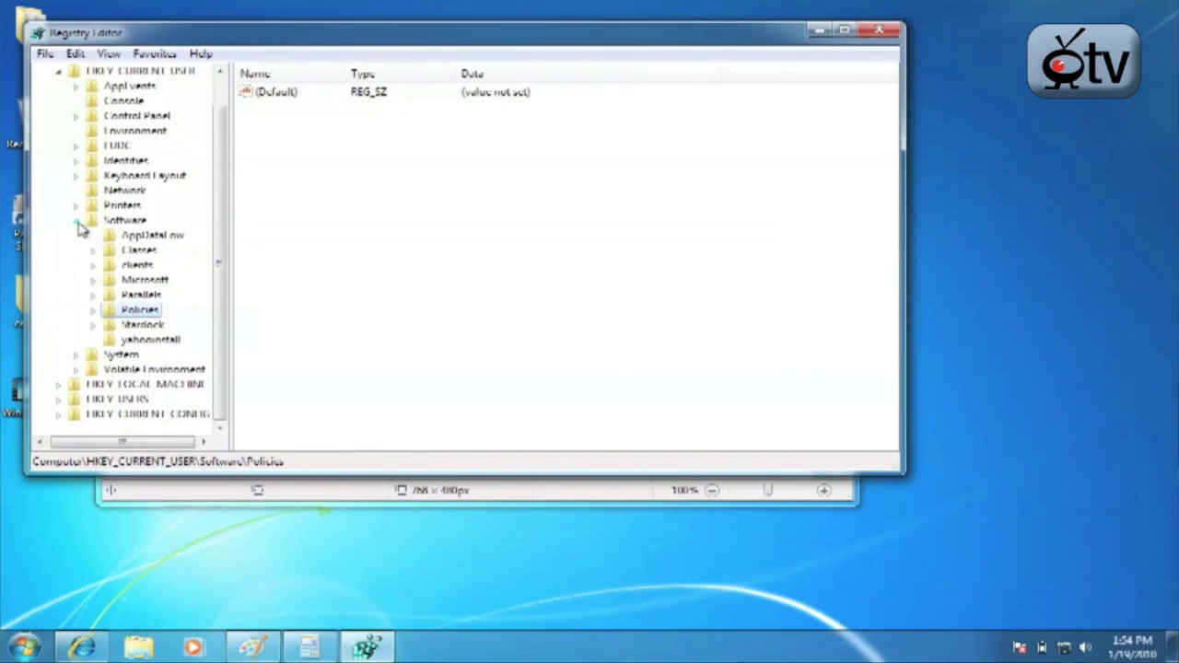
left_click(78, 224)
left_click(79, 249)
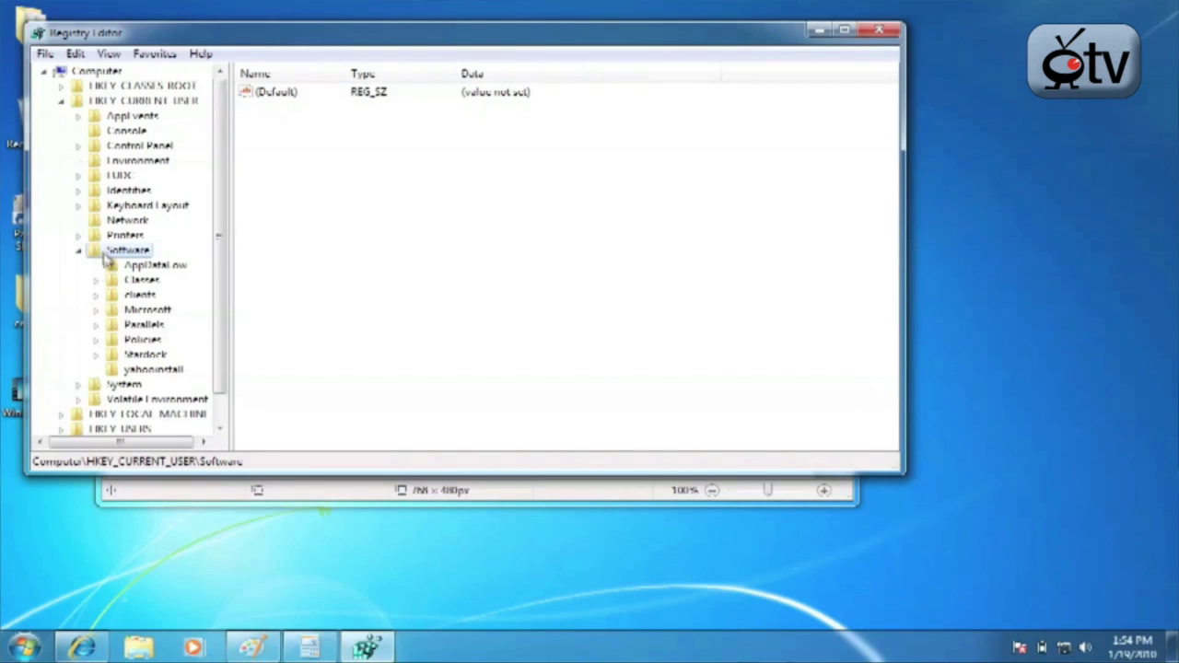
left_click(97, 311)
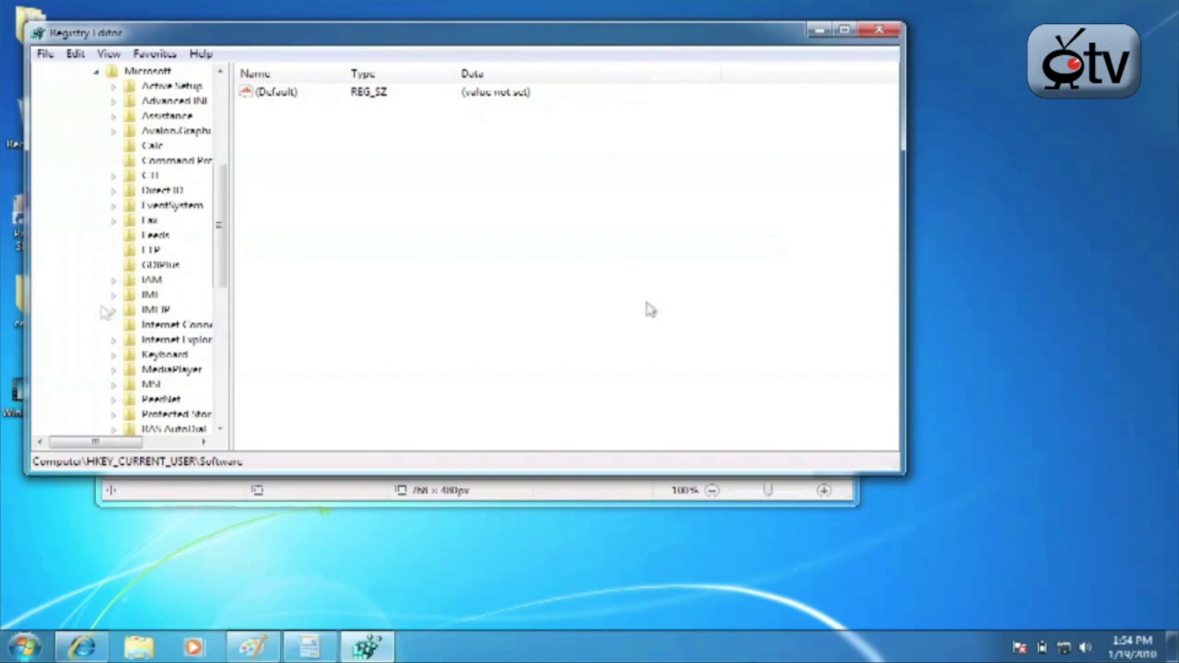
scroll(166, 306, "down", 5)
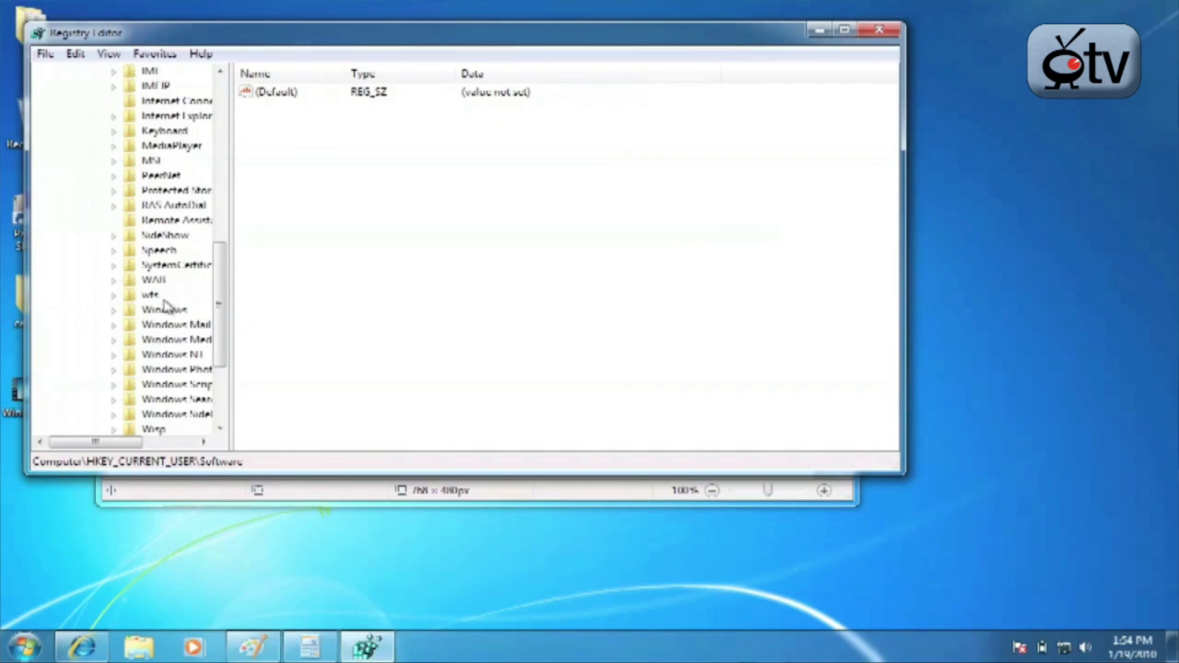
left_click(115, 311)
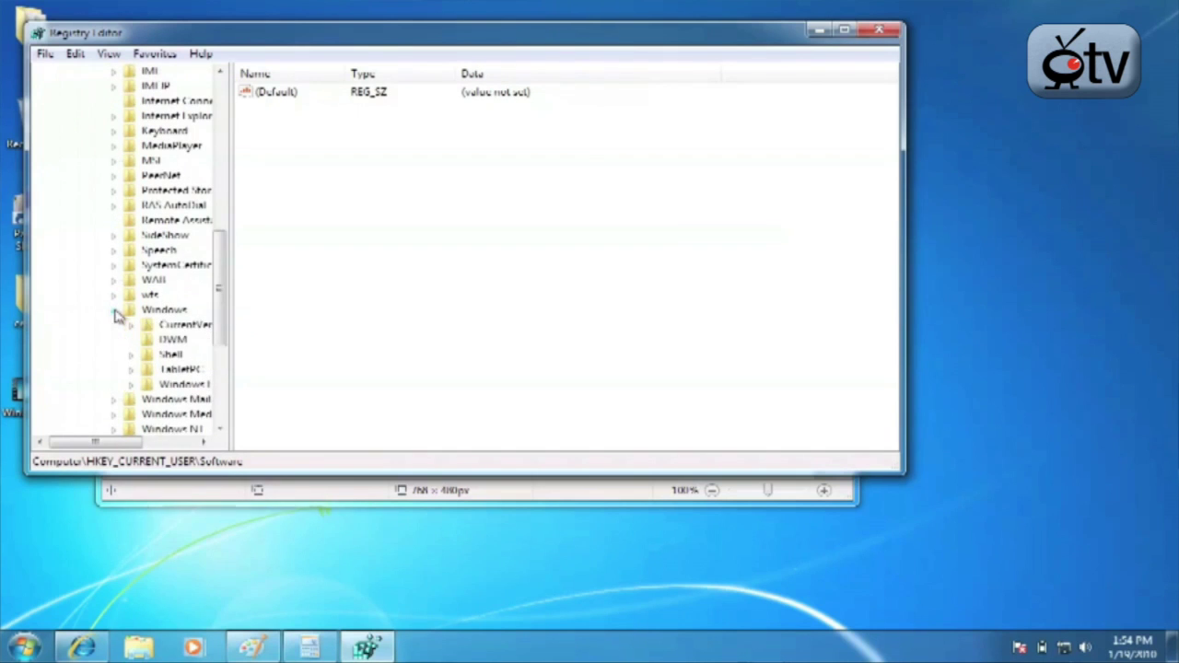
left_click(114, 316)
scroll(119, 230, "up", 8)
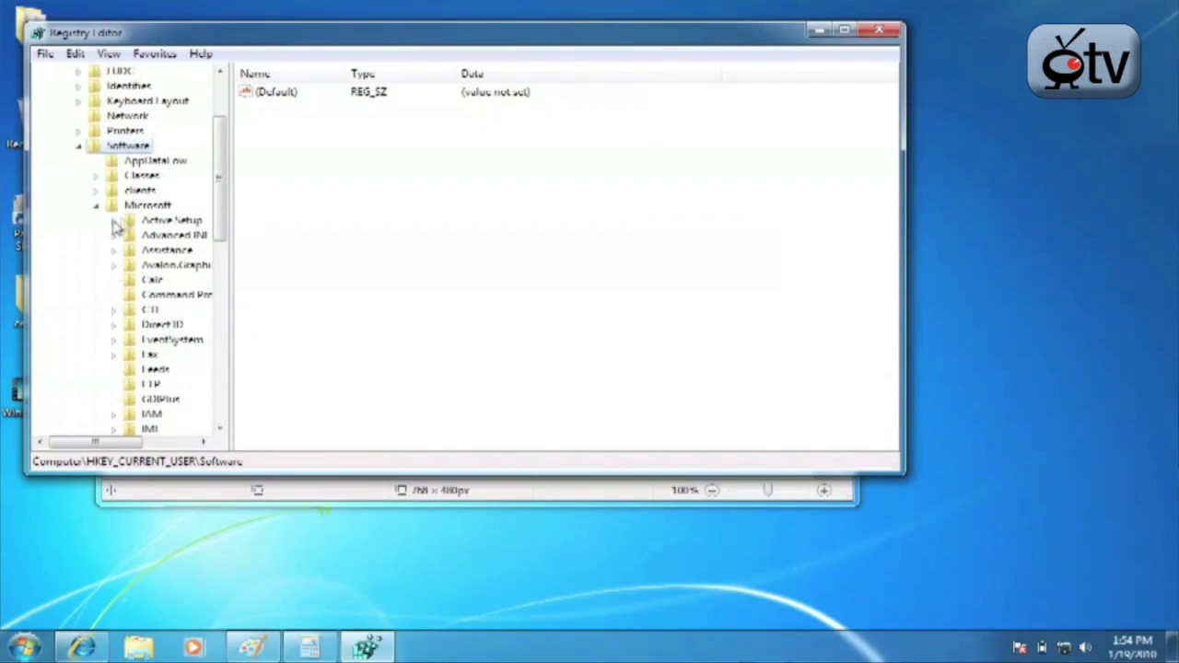
left_click(96, 205)
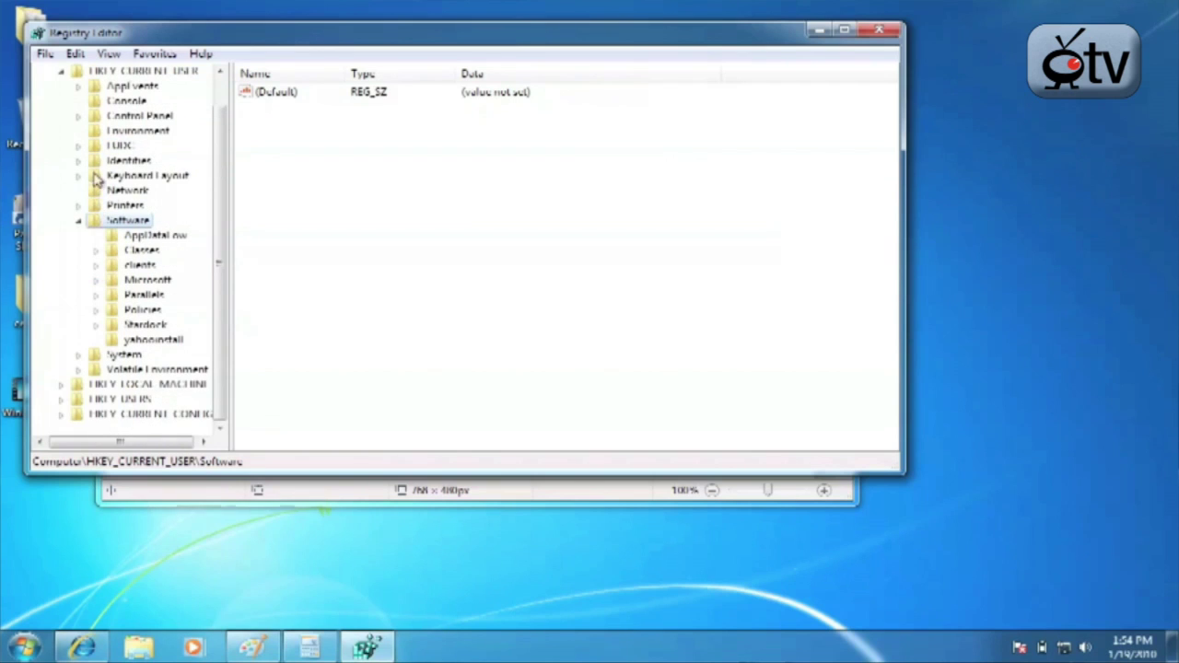
left_click(79, 223)
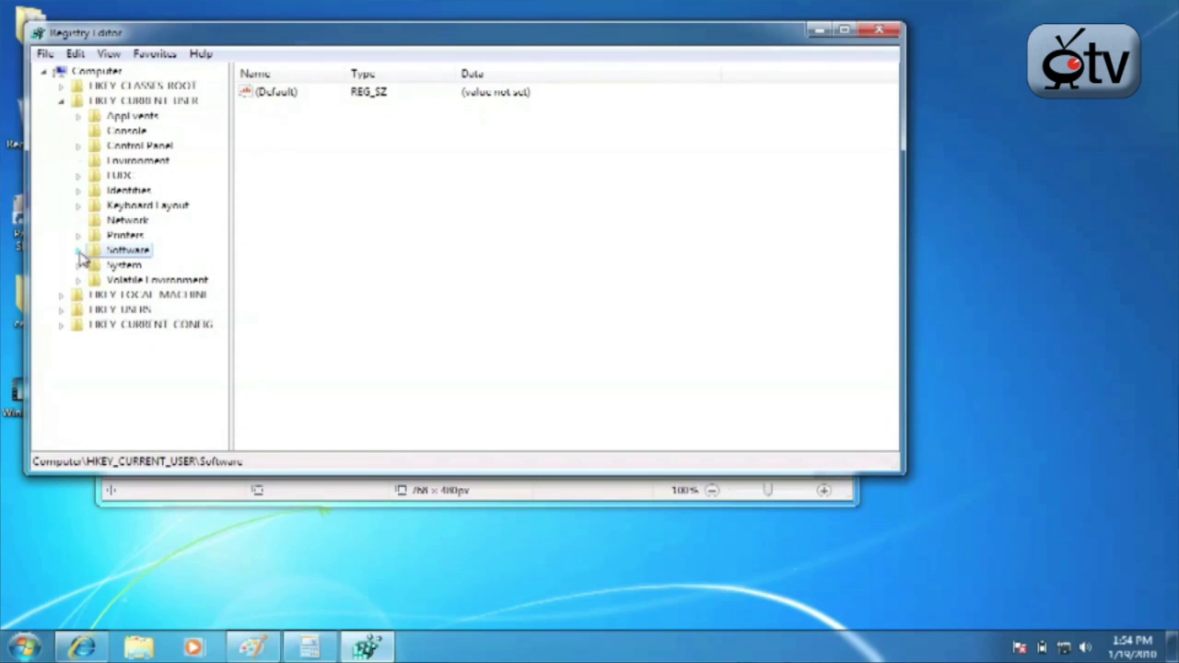
left_click(78, 251)
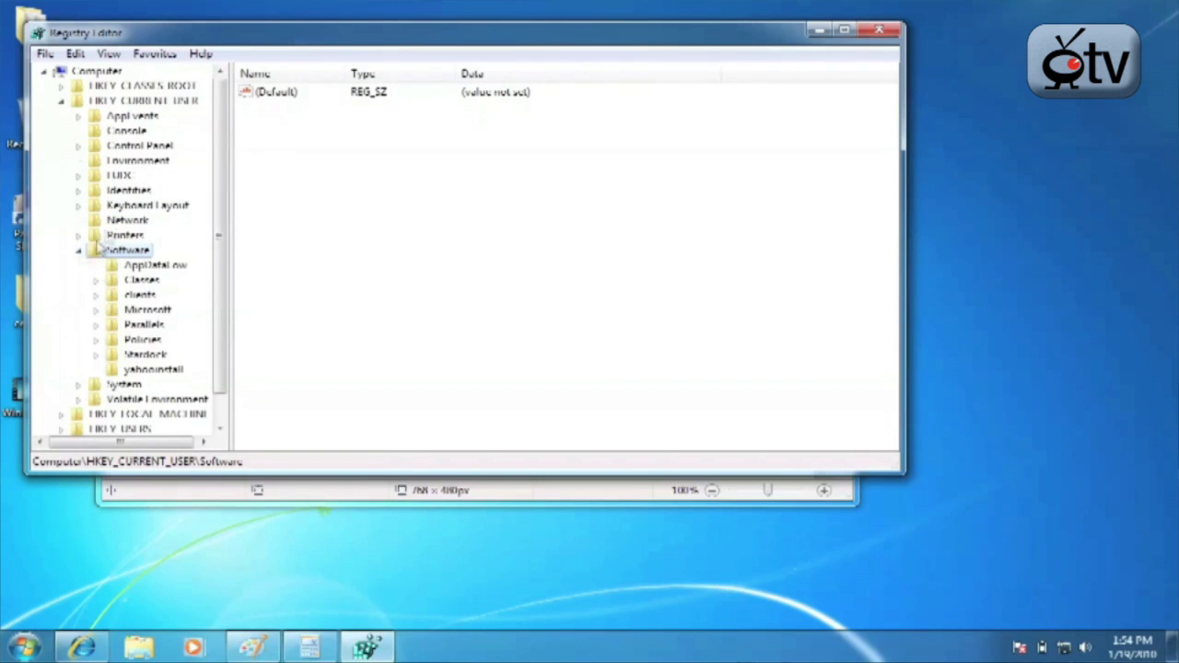
left_click(98, 341)
scroll(182, 331, "down", 2)
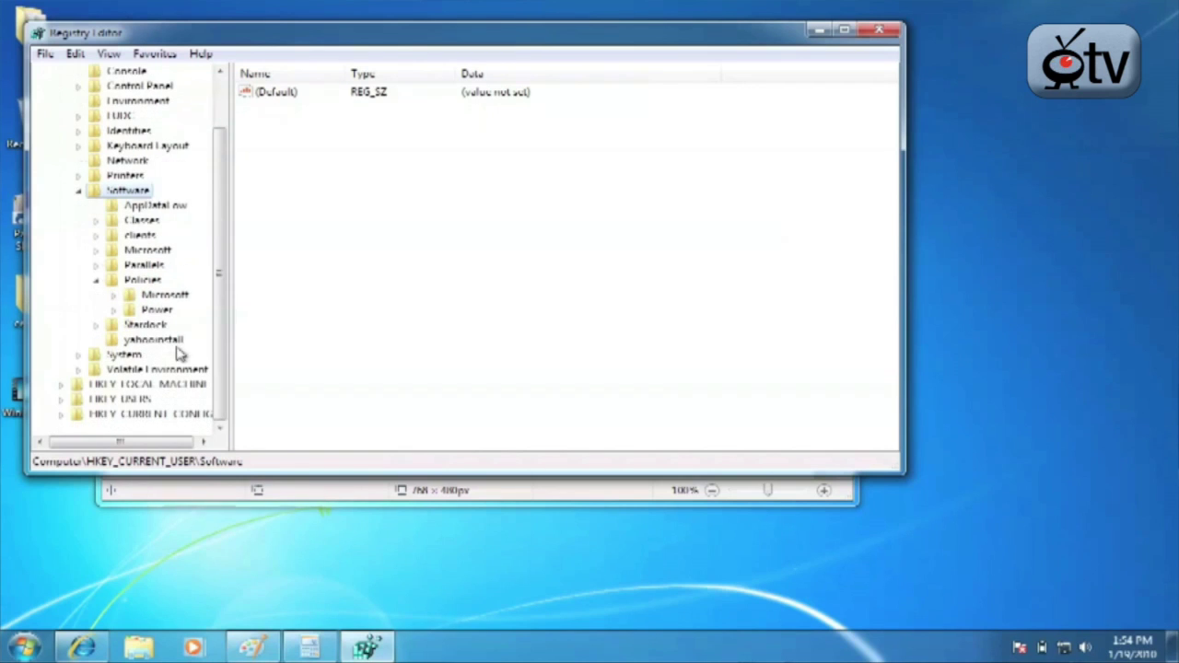
left_click(115, 296)
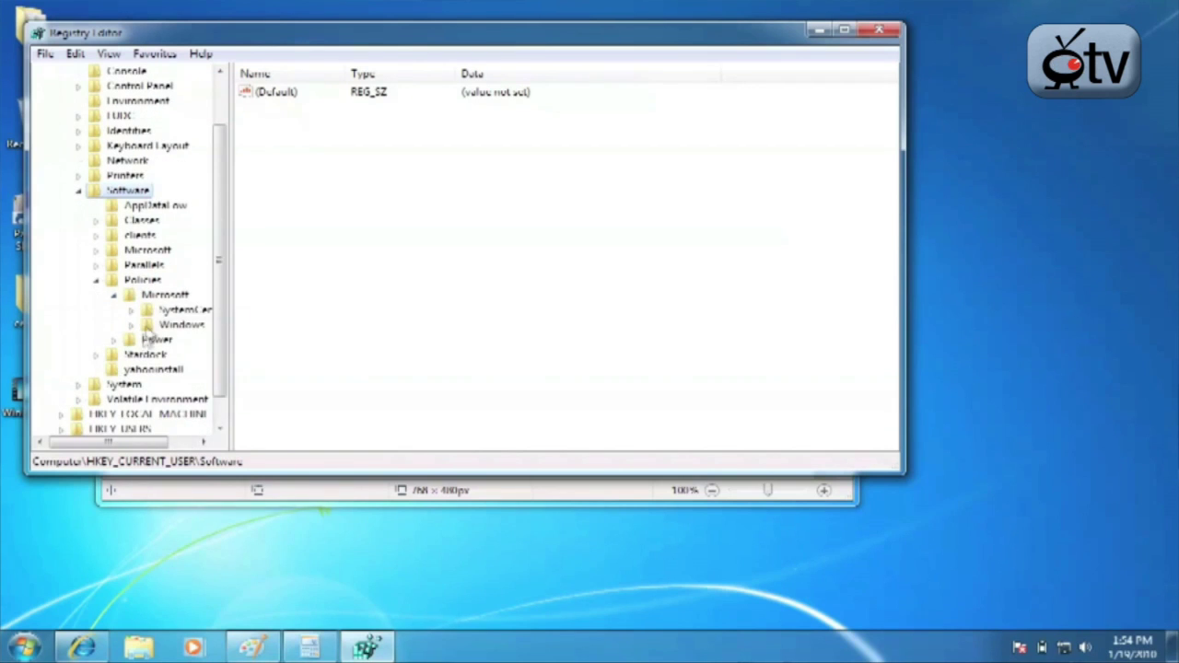
left_click(130, 324)
left_click(158, 328)
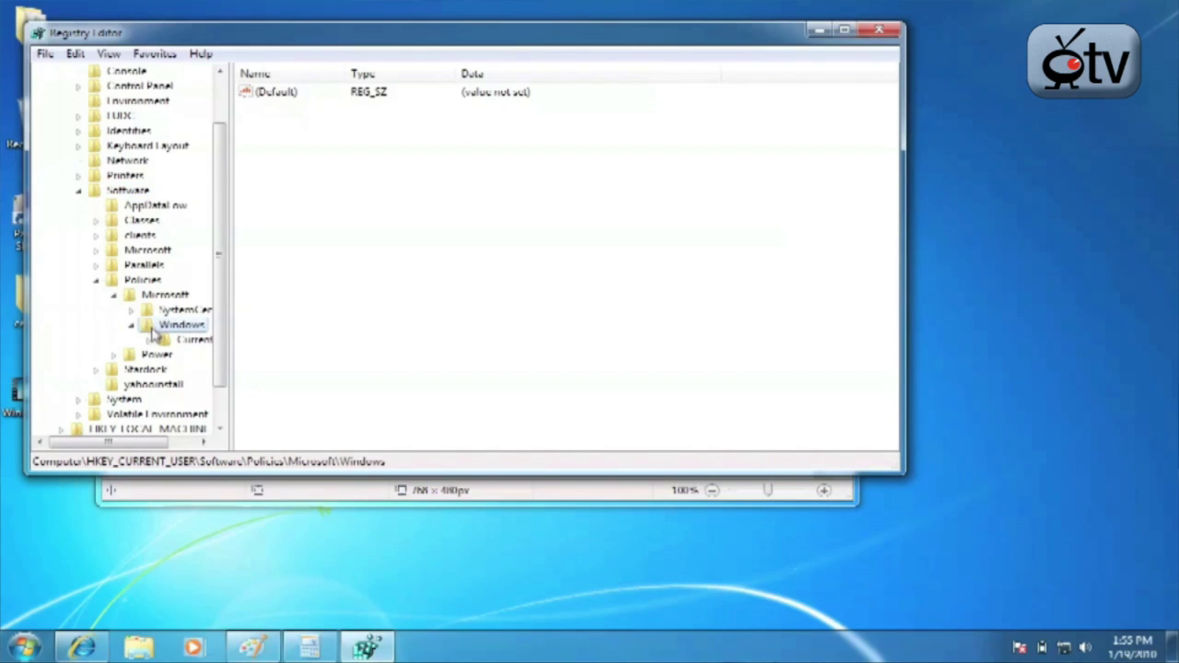
right_click(153, 333)
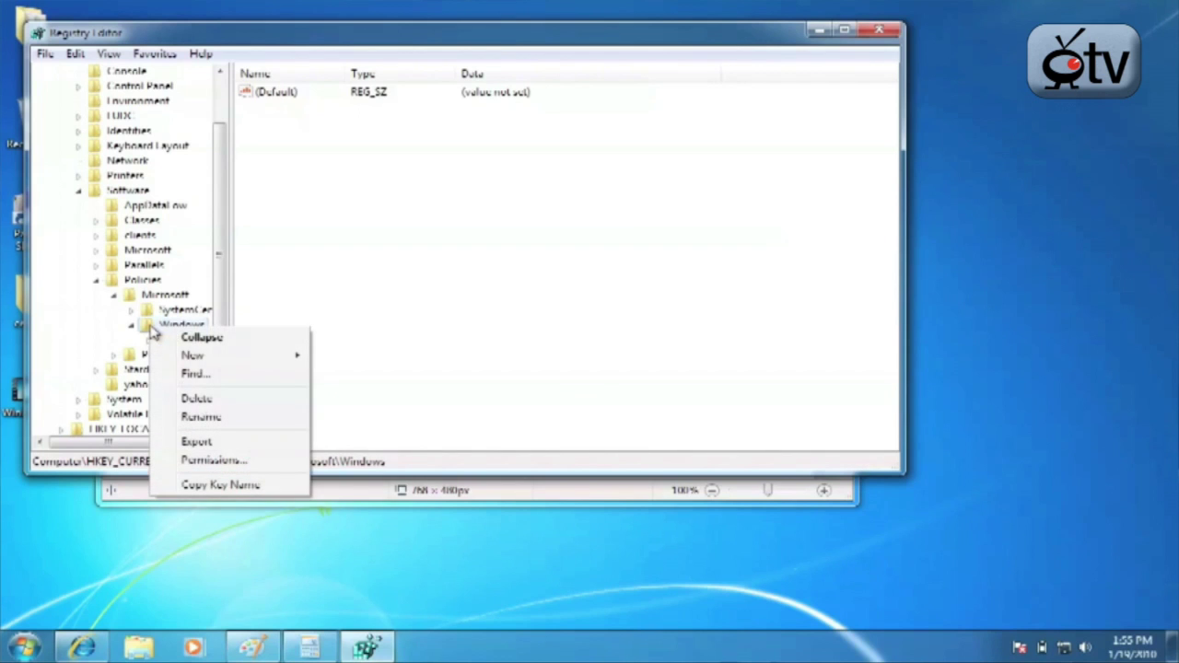
- Recreate the DWORD (32-bit) value NoWindowMinimizingShortcuts in the Policies\Microsoft\Windows key
mouse_move(204, 363)
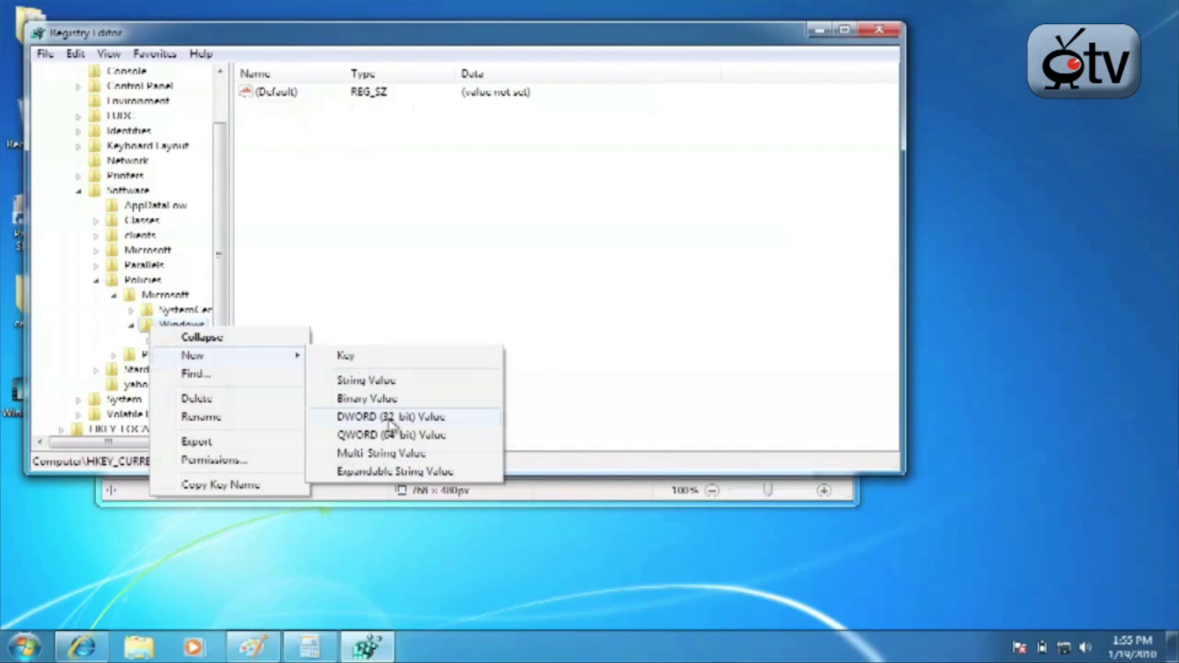
left_click(391, 419)
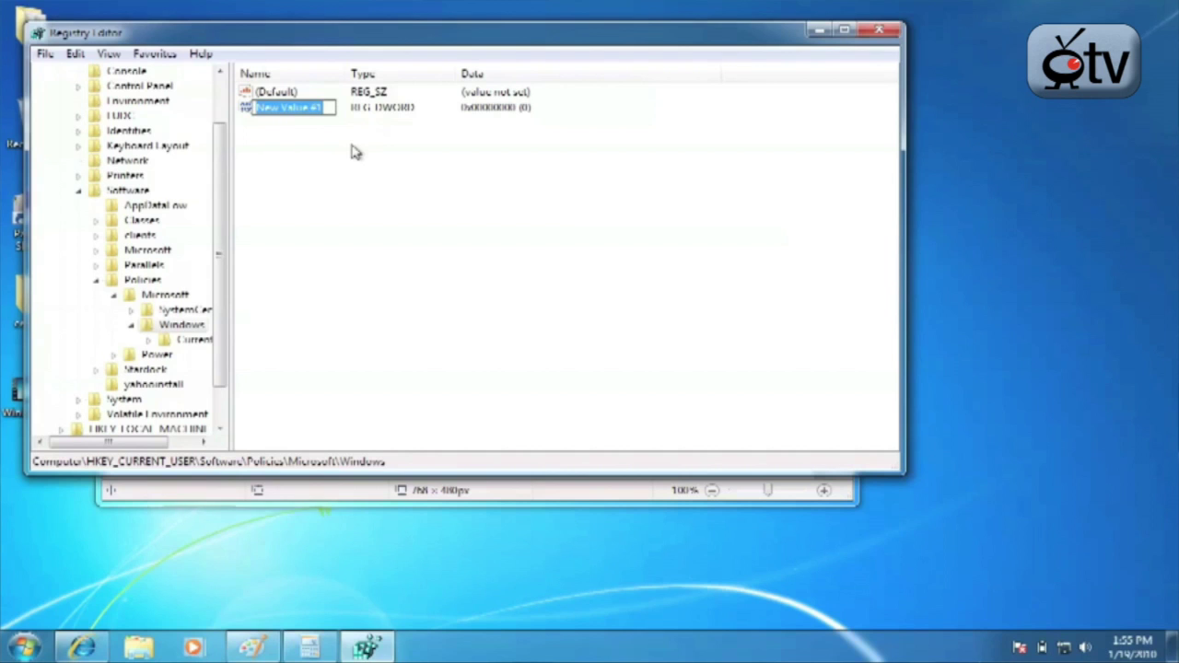
type("NoWin")
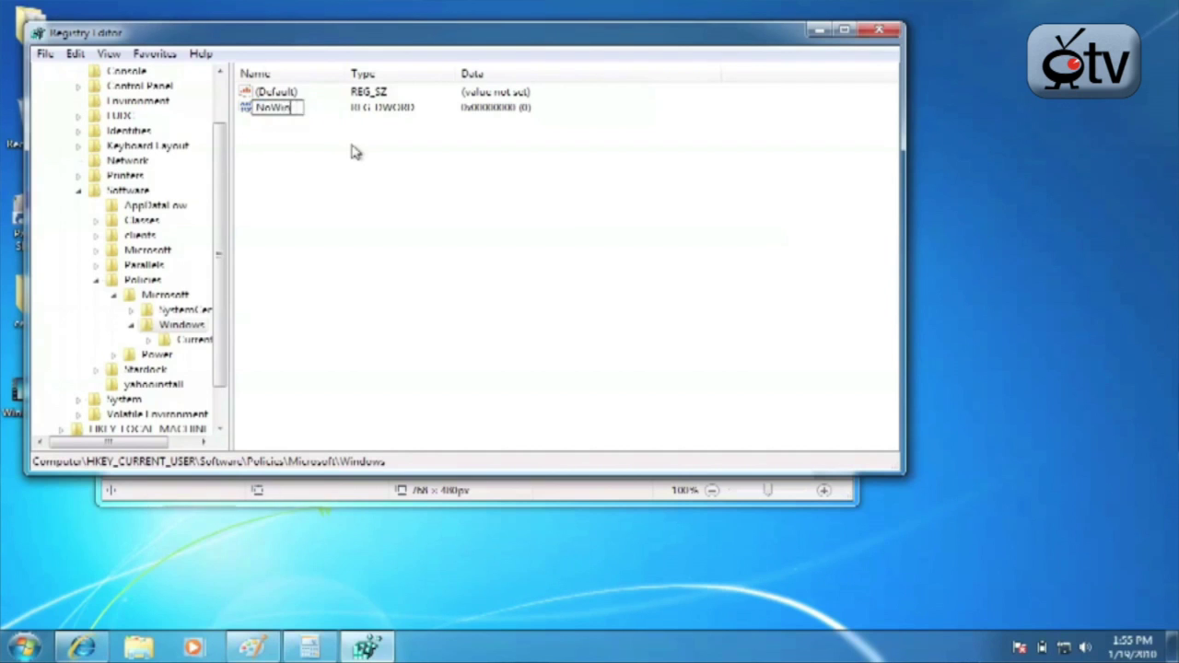
type("dowMin")
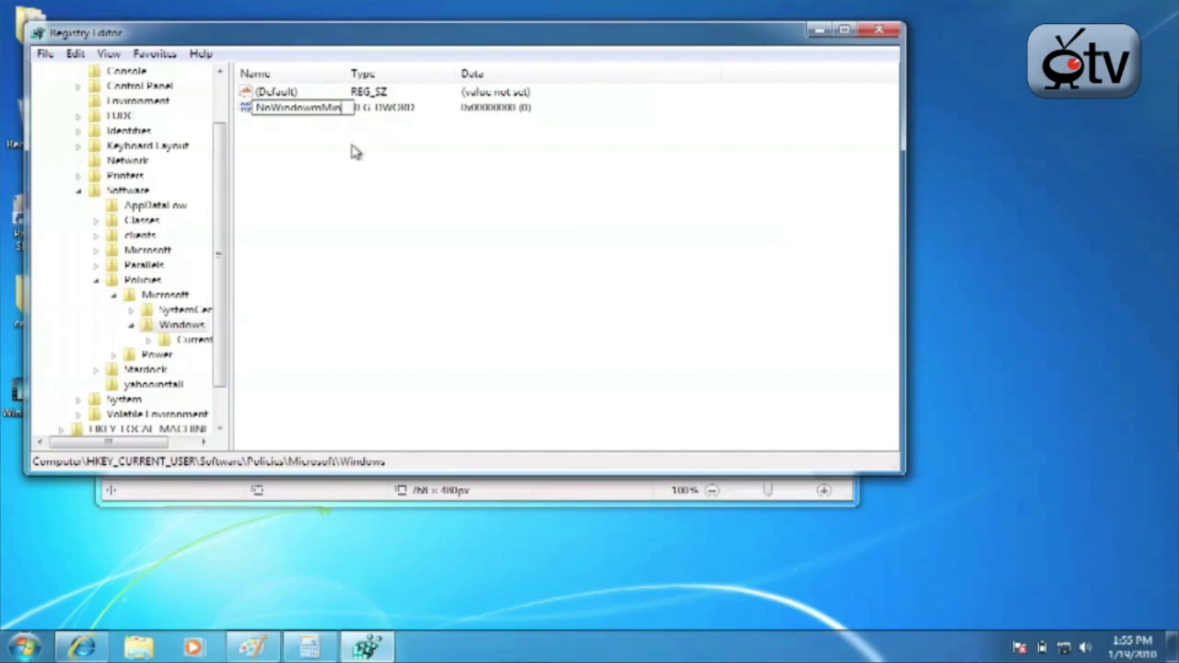
type("imizingShortcuts")
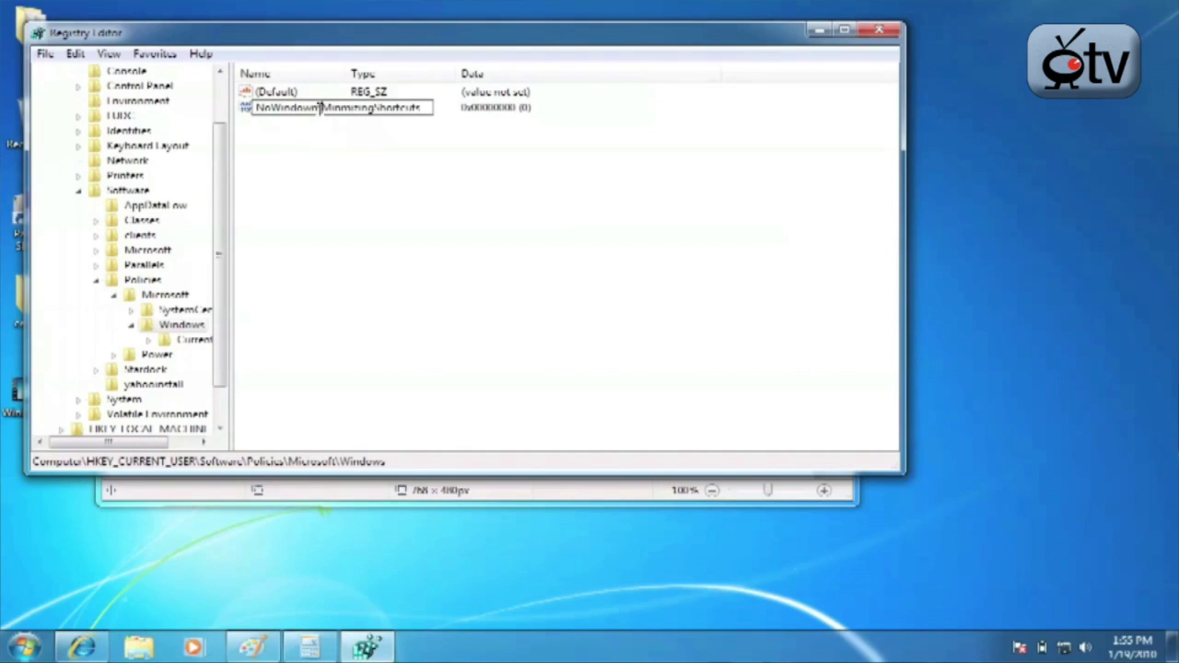
key("BackSpace")
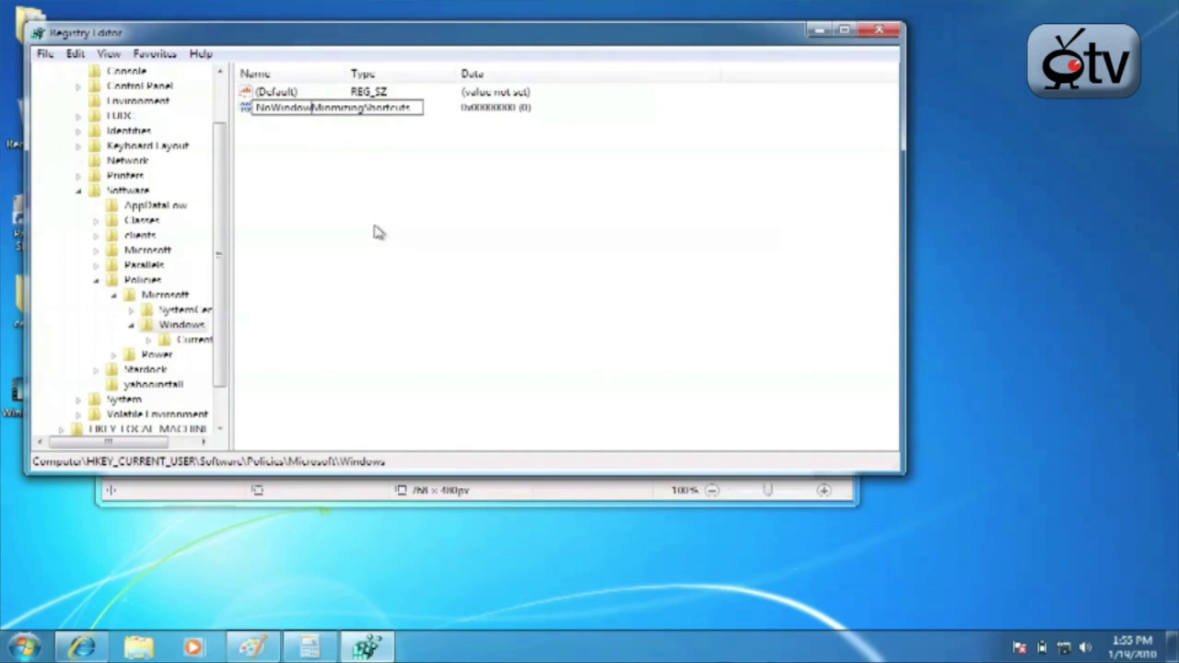
key("Return")
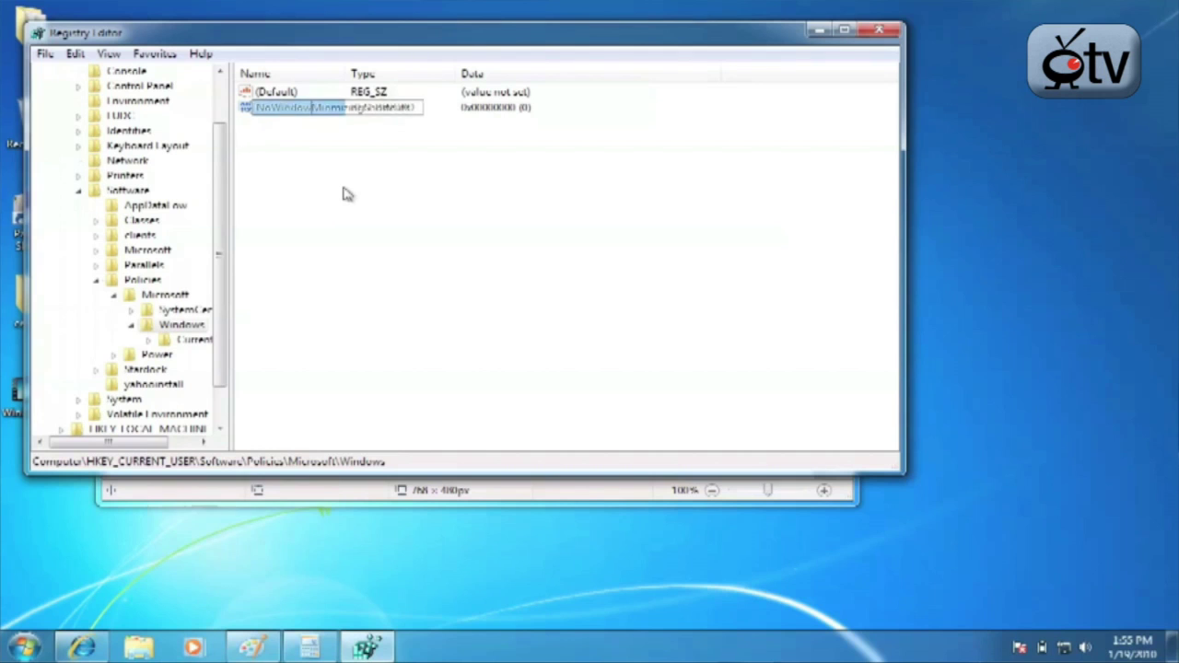
right_click(255, 111)
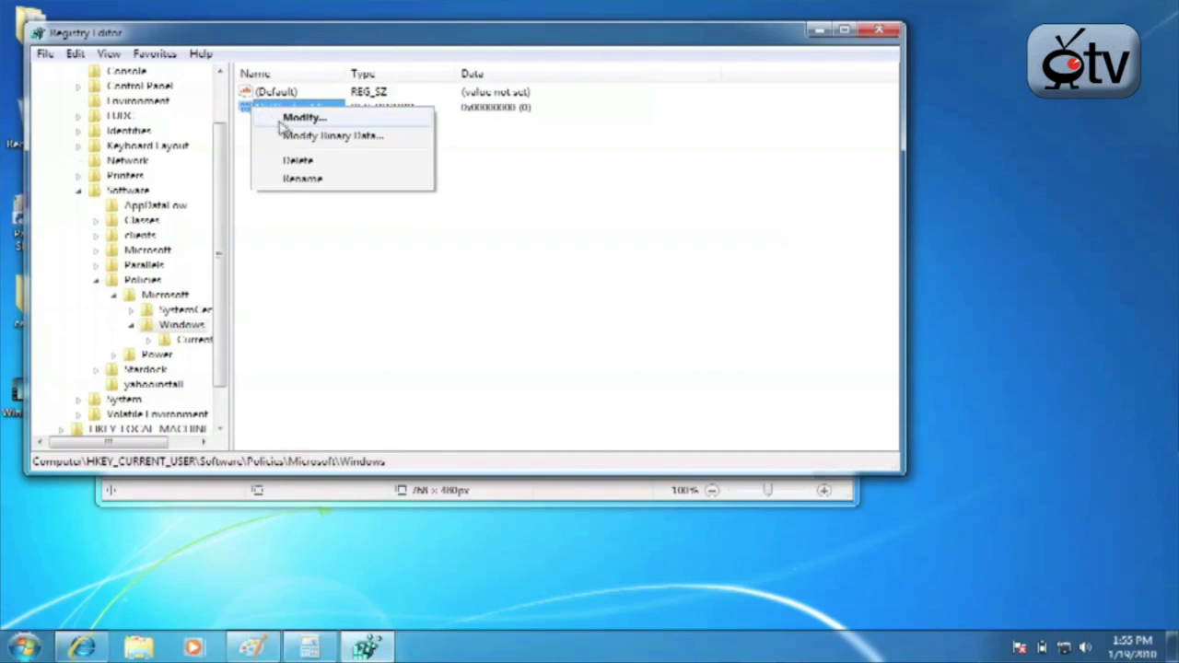
- Change NoWindowMinimizingShortcuts value data to 1 and confirm
left_click(284, 120)
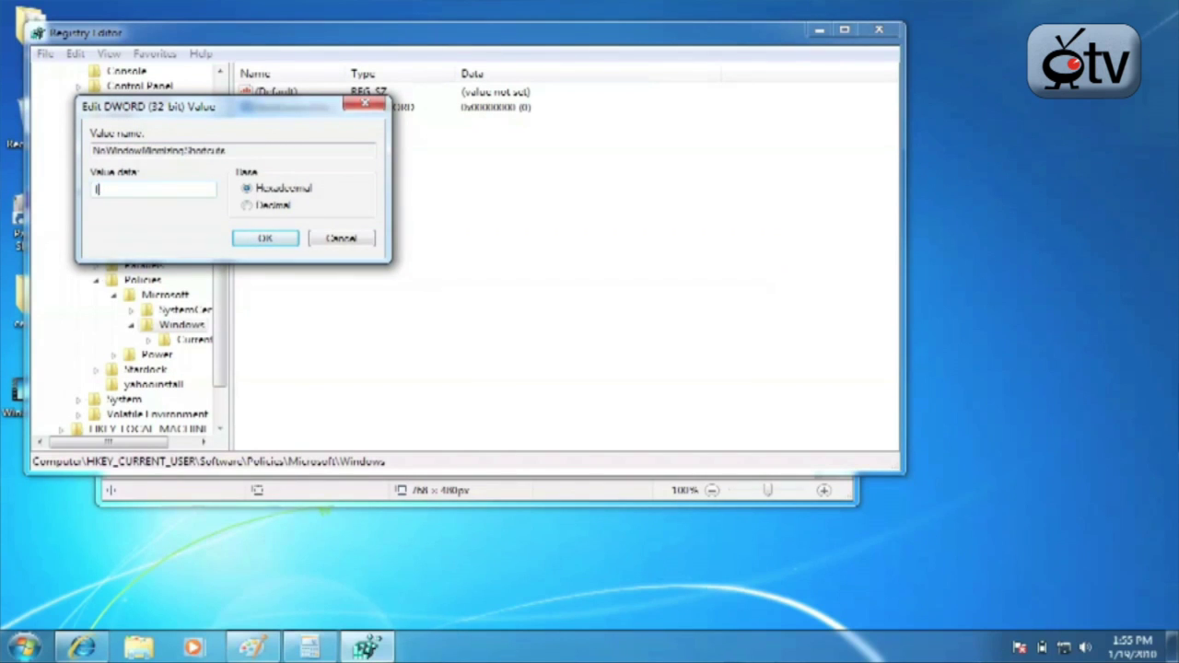
left_click(265, 237)
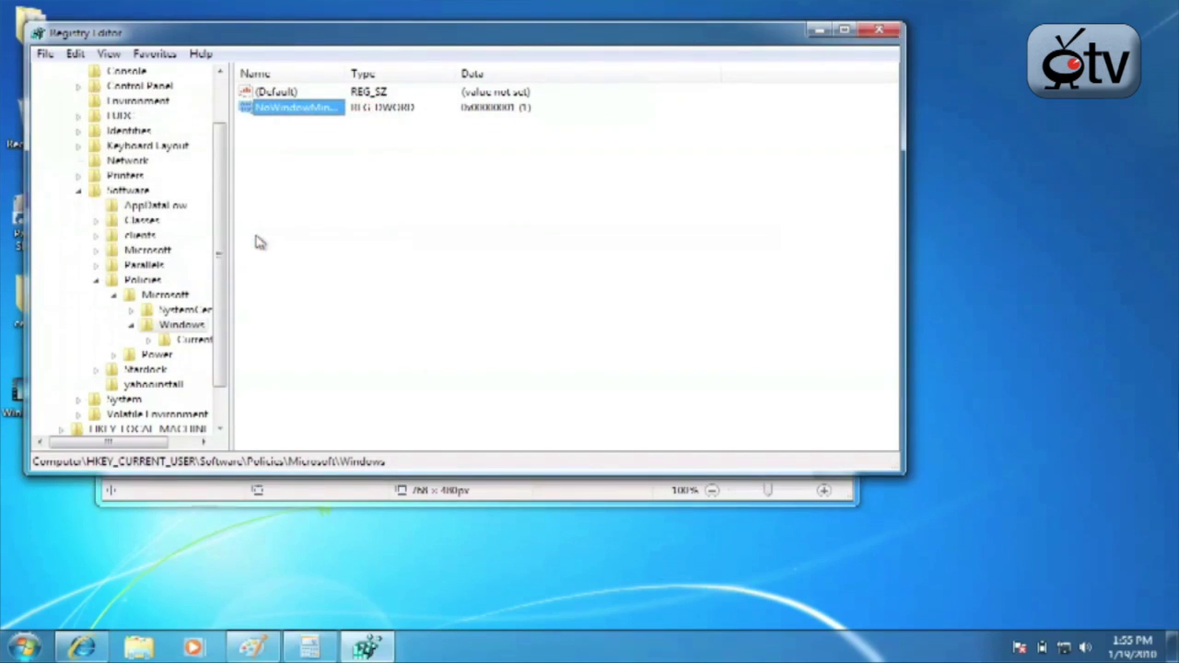